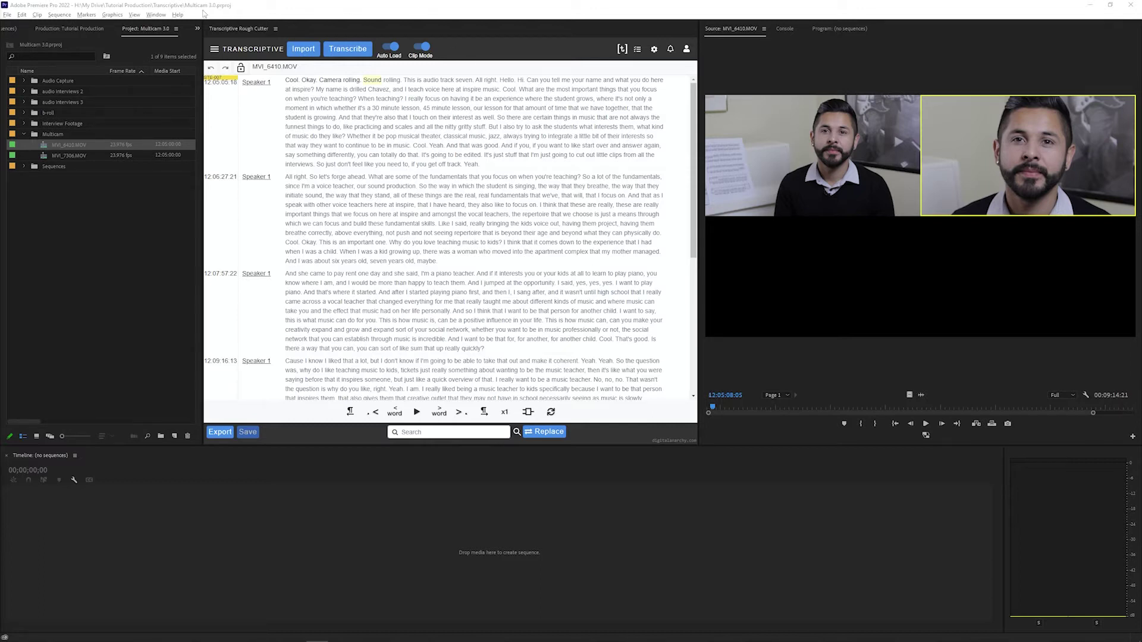
Step: Show the About Premiere Pro window with the installed version and credits, then close it
{"action": "left_click", "coordinate": [177, 14]}
{"action": "left_click", "coordinate": [210, 132]}
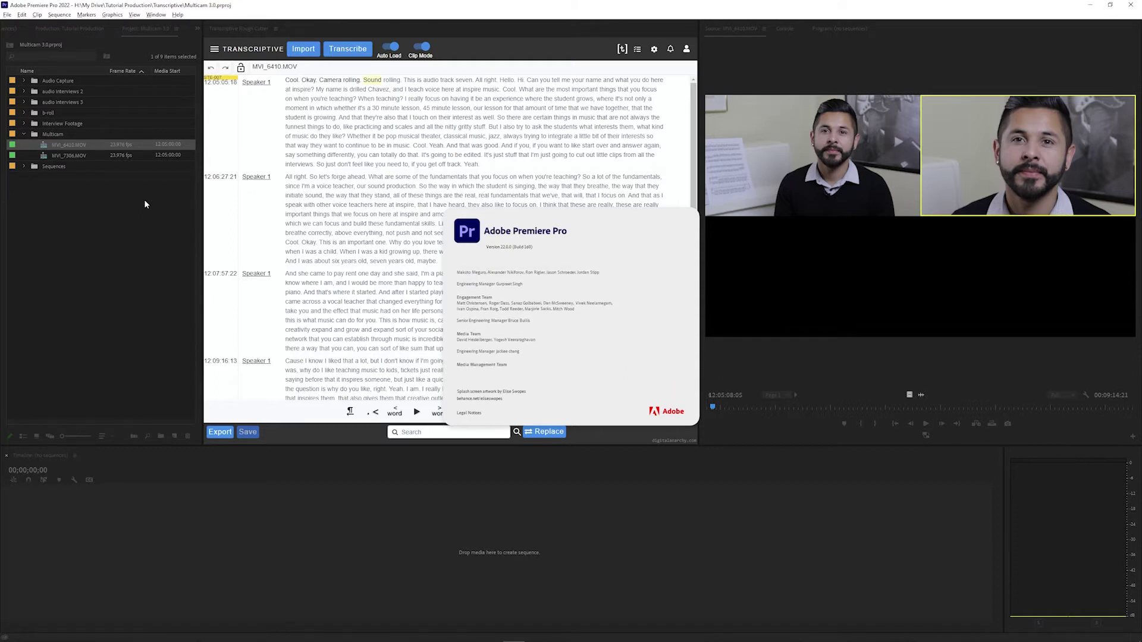
{"action": "left_click", "coordinate": [679, 261]}
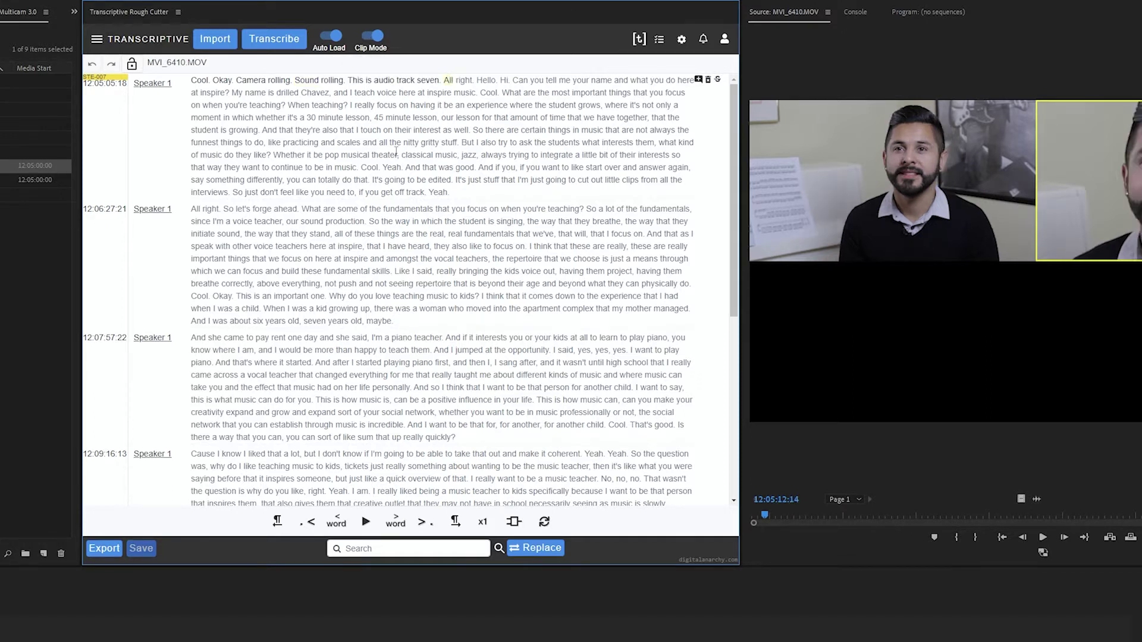
Step: Jump MVI_6410.MOV playback to the transcript words 'stand' and then 'and' at 12:08:00
{"action": "left_click", "coordinate": [331, 233]}
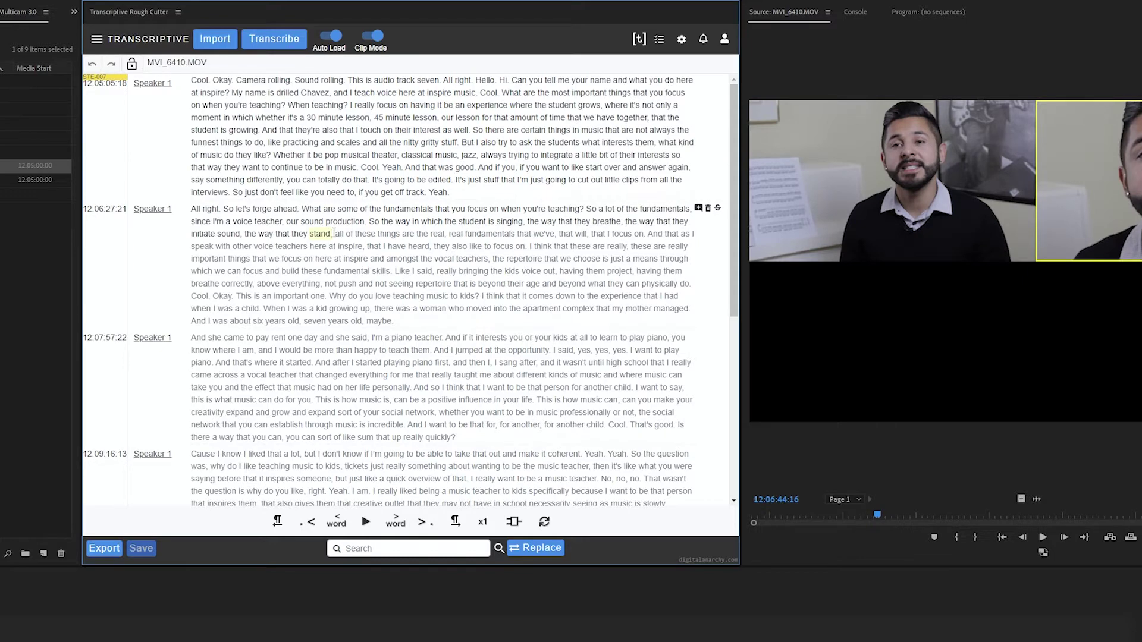
{"action": "left_click", "coordinate": [333, 337]}
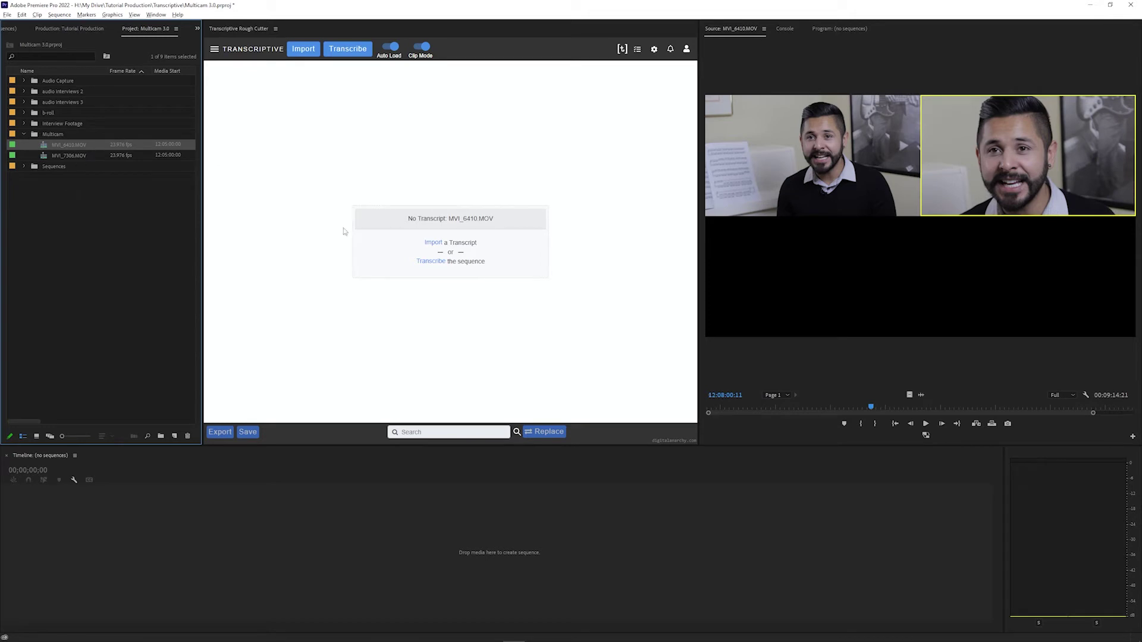
Step: Open MVI_6410.MOV in a new timeline sequence and select its A1 audio clip
{"action": "left_click", "coordinate": [411, 218]}
{"action": "left_click_drag", "start_coordinate": [408, 218], "coordinate": [509, 227]}
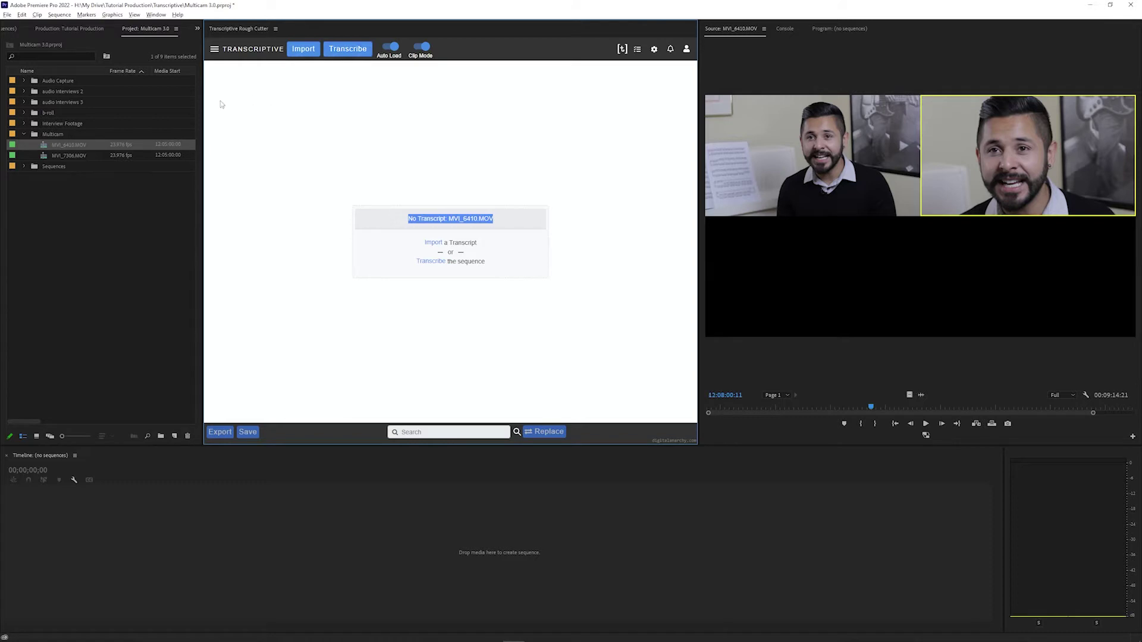
{"action": "right_click", "coordinate": [61, 145]}
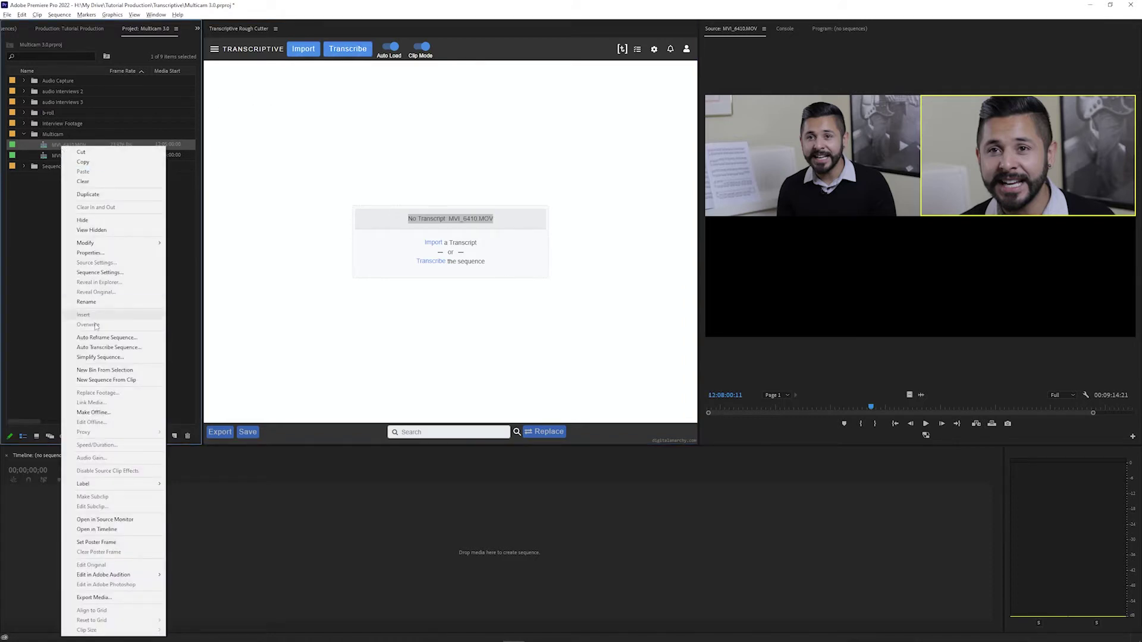
{"action": "left_click", "coordinate": [87, 529]}
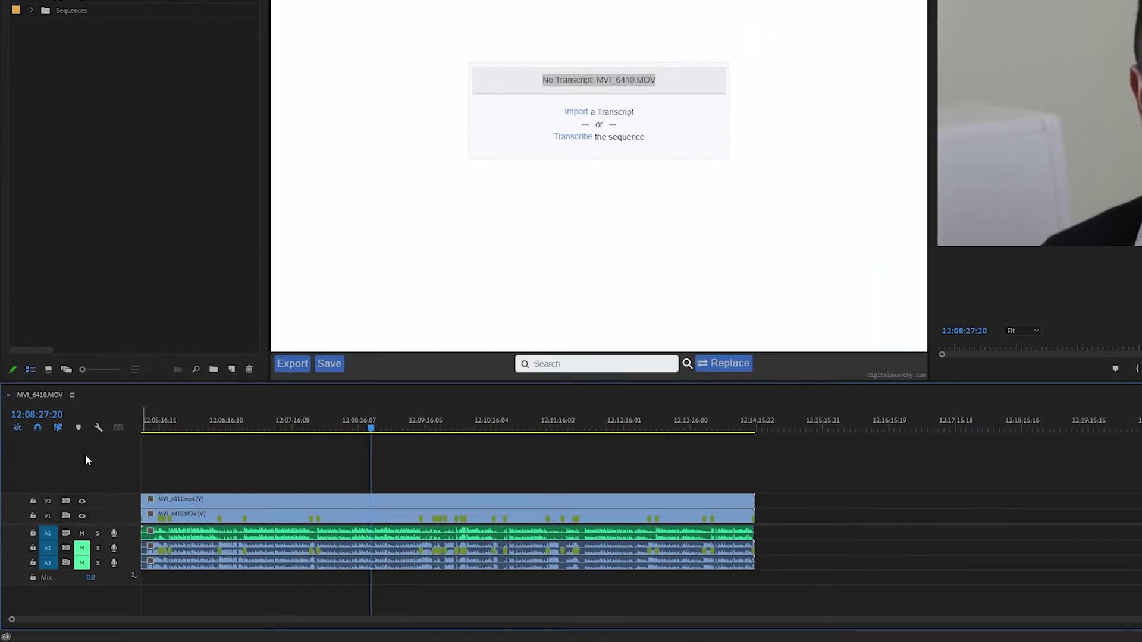
{"action": "left_click", "coordinate": [156, 534]}
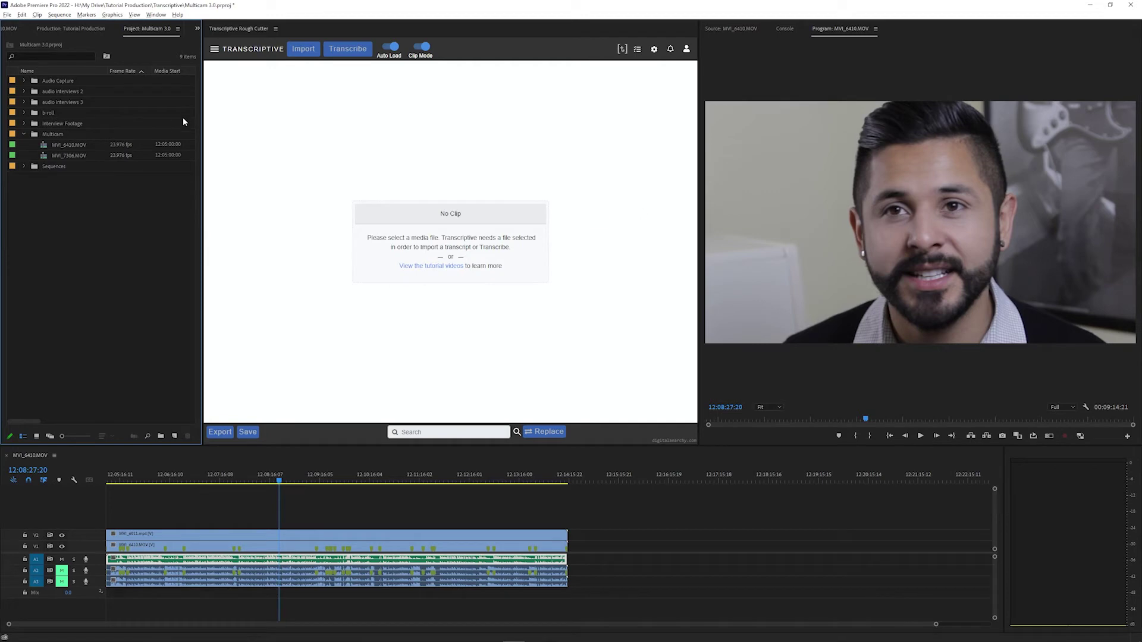
Step: Review the two-file, $0.68 Batch Project transcription for both multicam clips, then cancel it
{"action": "left_click", "coordinate": [42, 150], "text": "shift"}
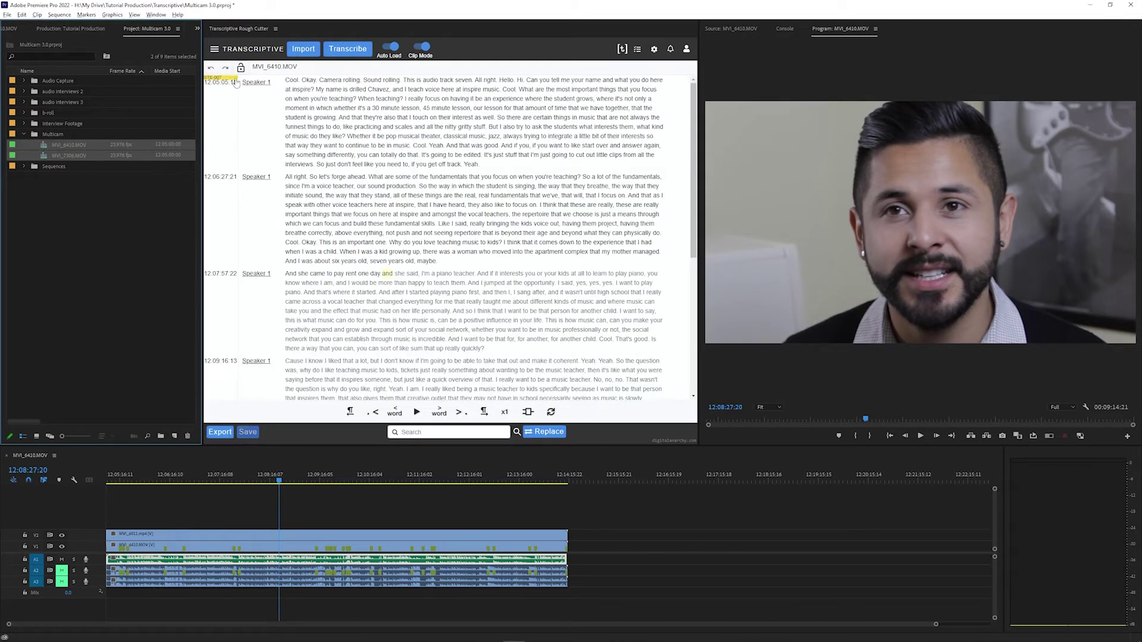
{"action": "left_click", "coordinate": [216, 53]}
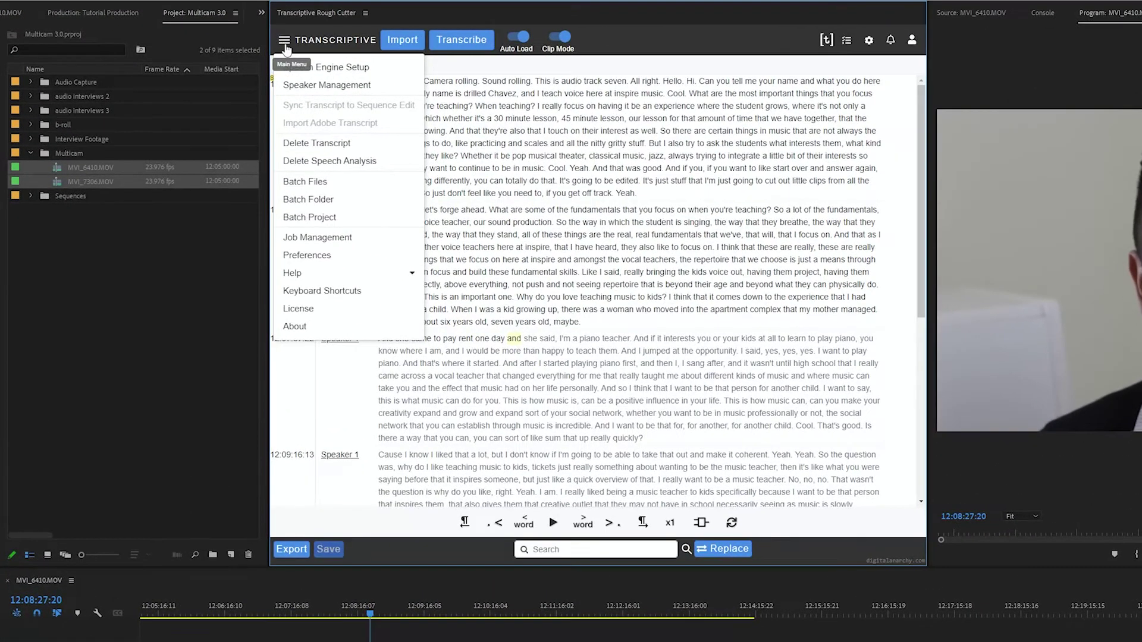
{"action": "left_click", "coordinate": [298, 217]}
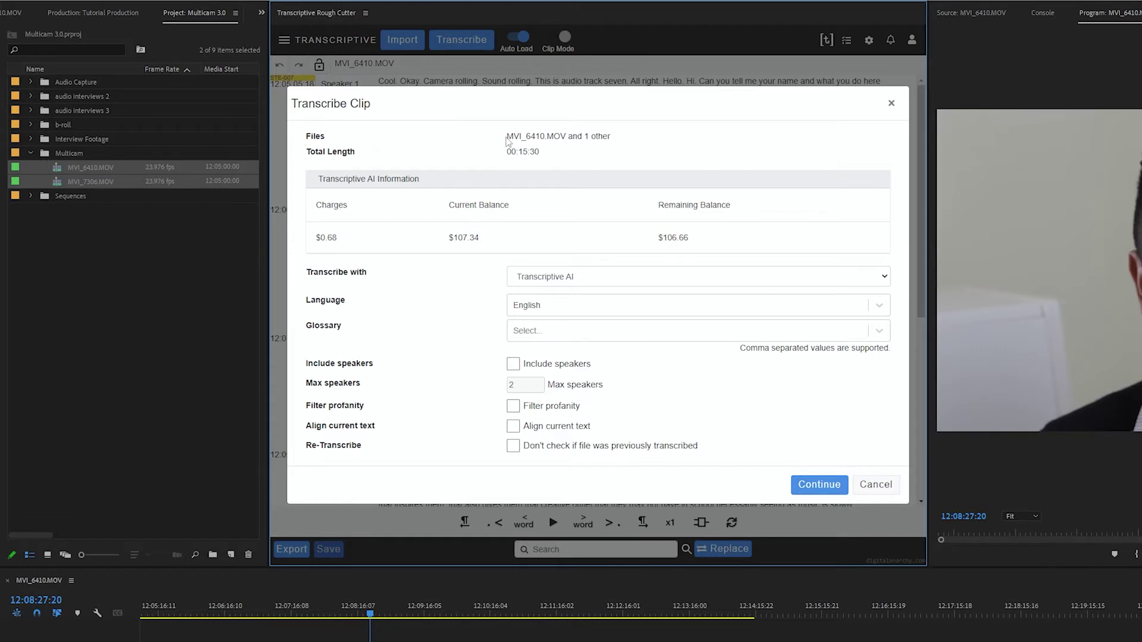
{"action": "left_click_drag", "start_coordinate": [509, 136], "coordinate": [619, 140]}
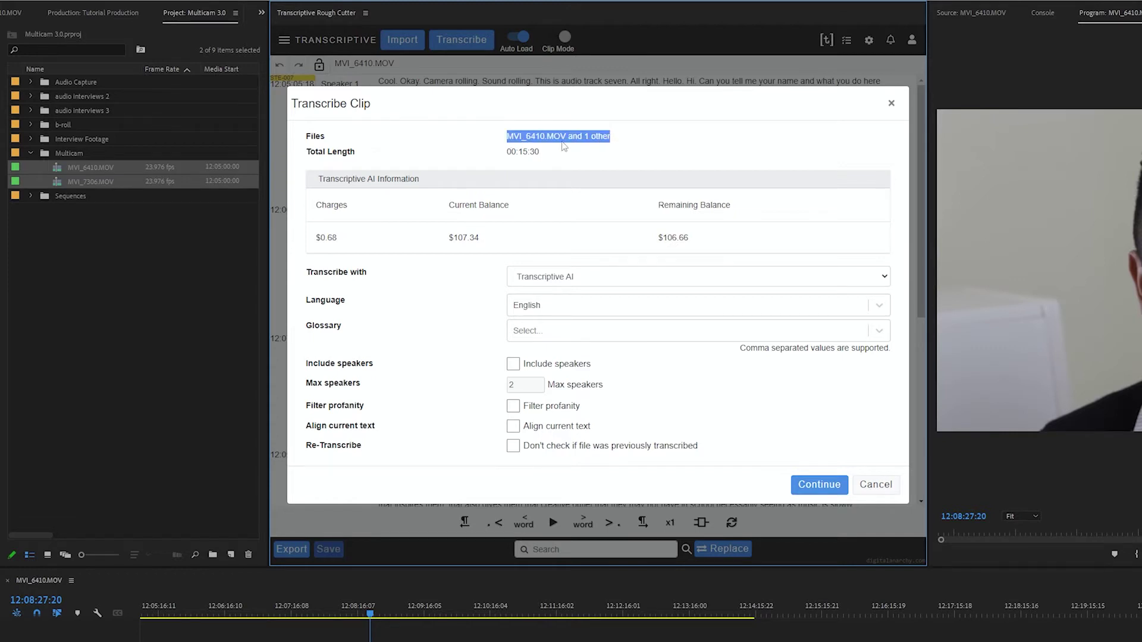
{"action": "left_click_drag", "start_coordinate": [339, 244], "coordinate": [314, 244]}
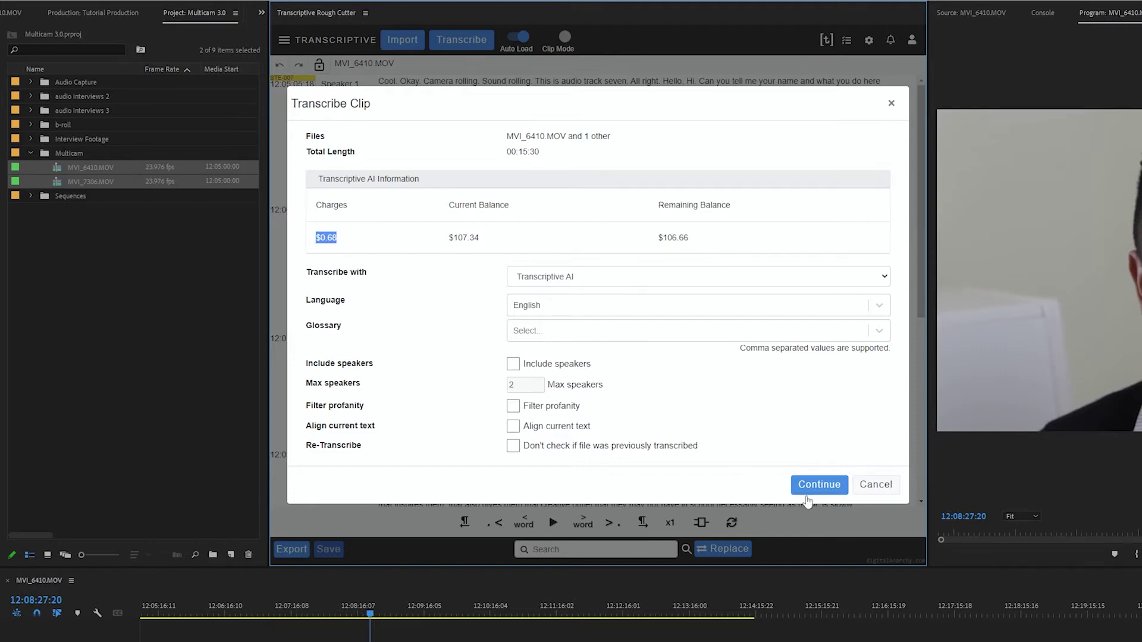
{"action": "left_click", "coordinate": [882, 495]}
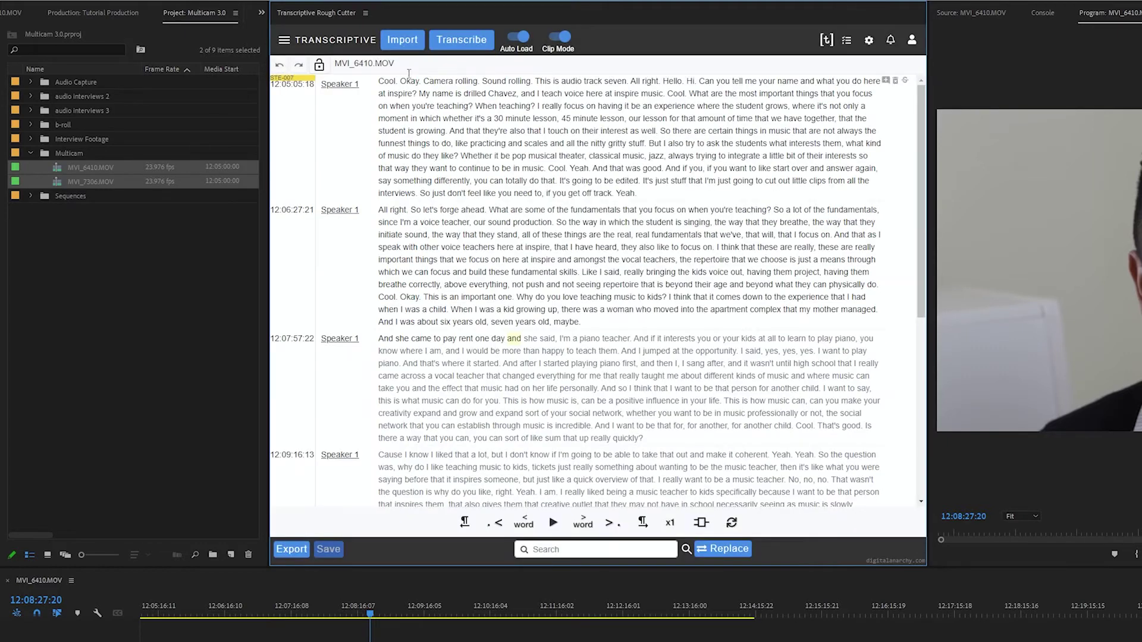
{"action": "left_click", "coordinate": [94, 159]}
{"action": "left_click", "coordinate": [92, 167]}
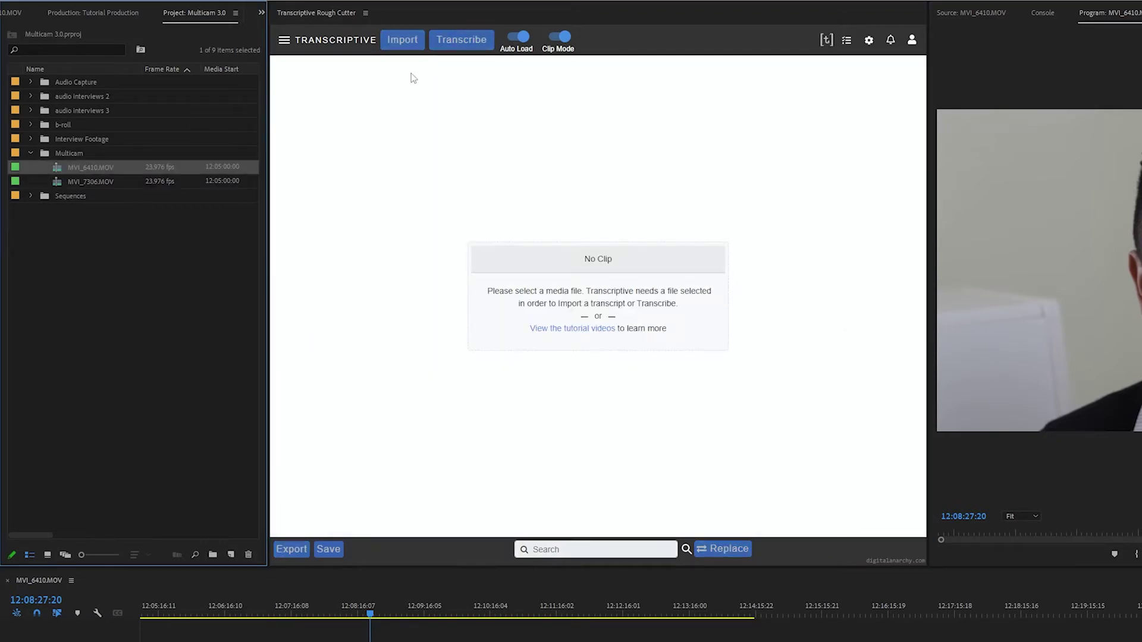
{"action": "left_click", "coordinate": [409, 42]}
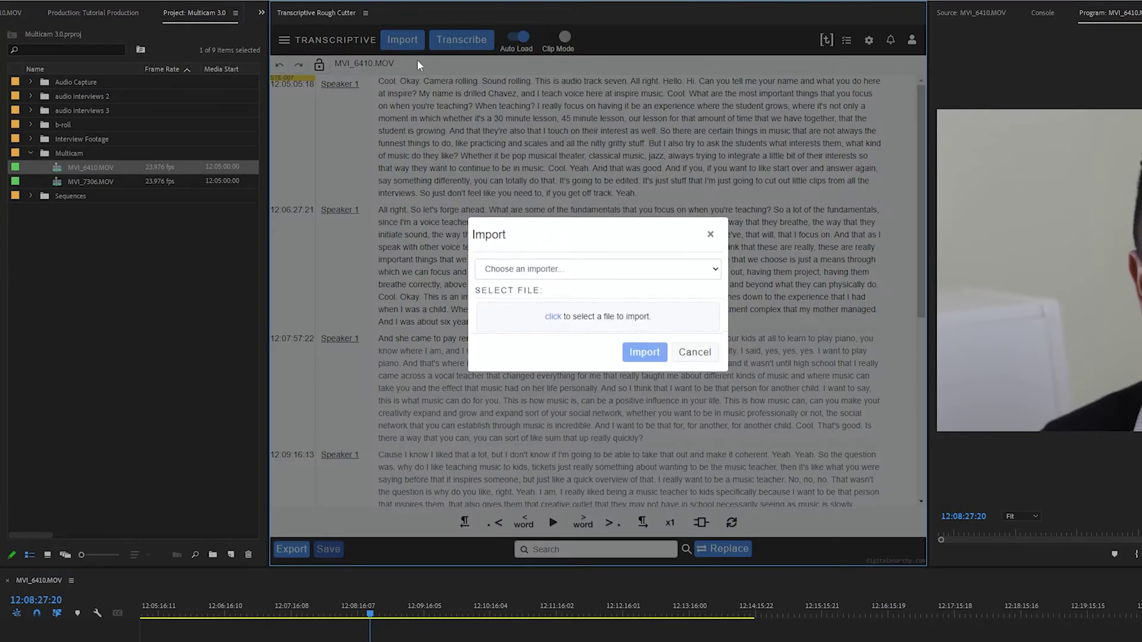
{"action": "left_click", "coordinate": [517, 268]}
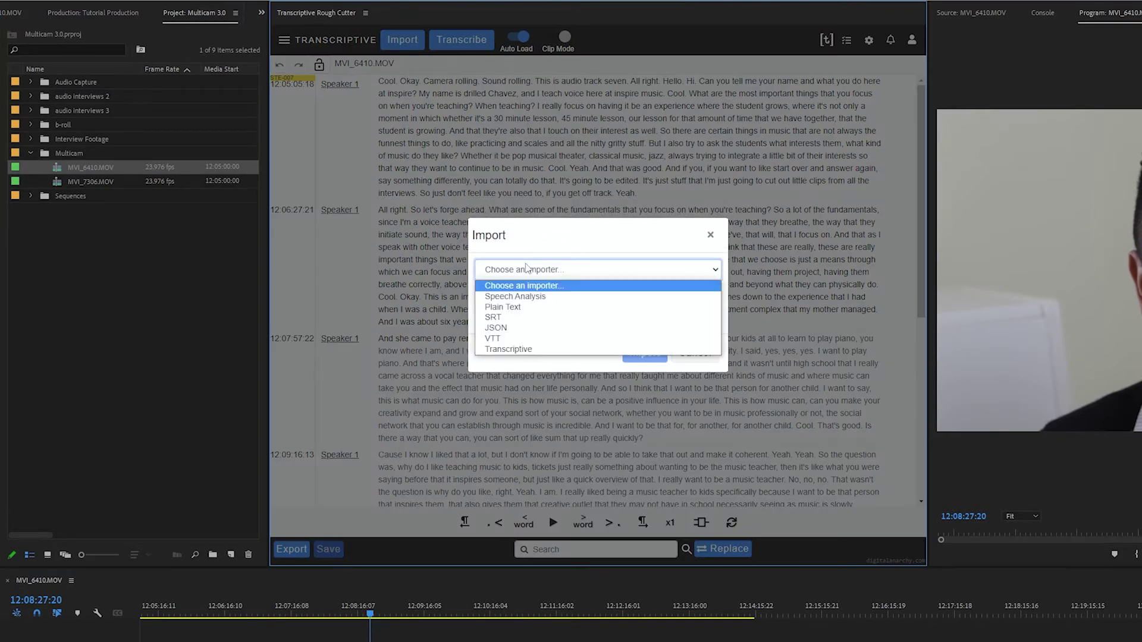
{"action": "left_click", "coordinate": [509, 317]}
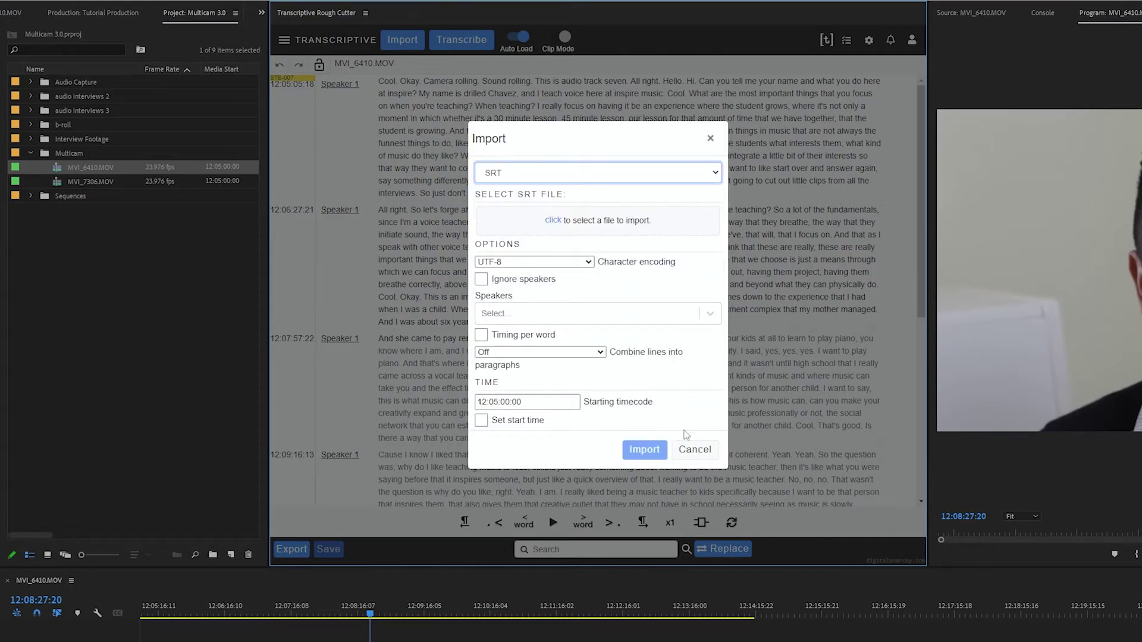
{"action": "left_click", "coordinate": [694, 450]}
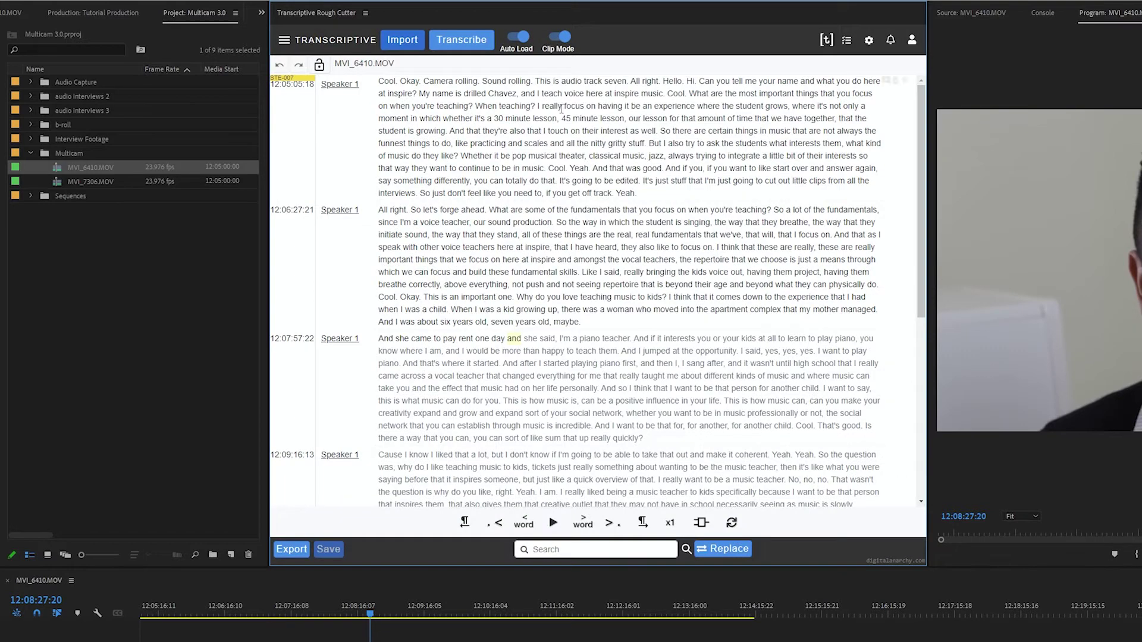
{"action": "left_click", "coordinate": [459, 39]}
{"action": "left_click", "coordinate": [562, 278]}
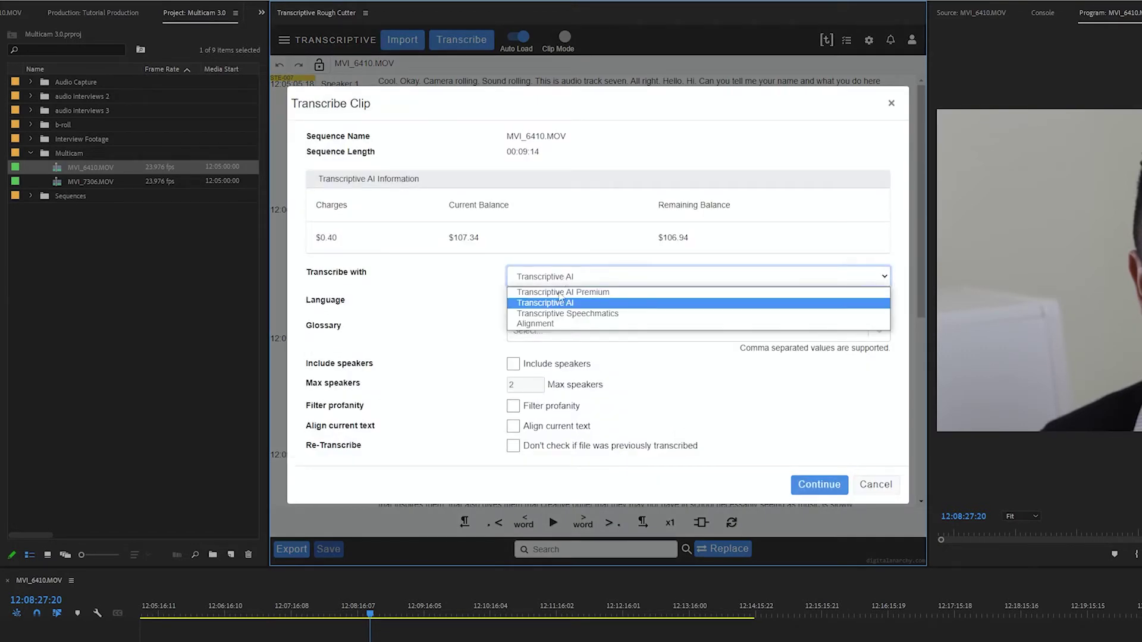
{"action": "left_click", "coordinate": [548, 324]}
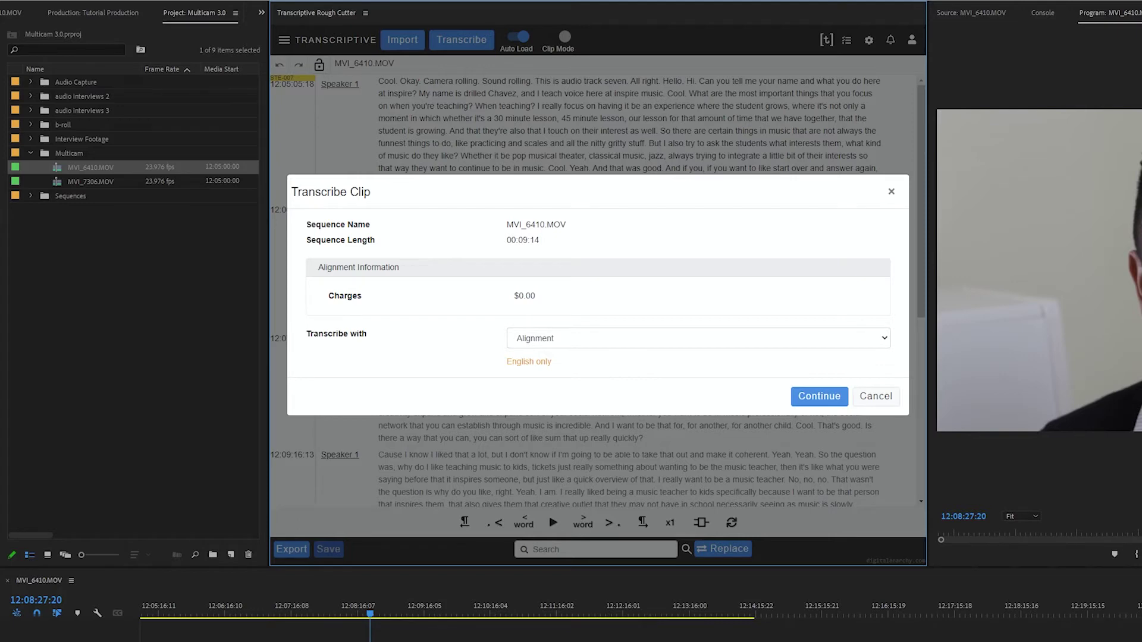
{"action": "left_click", "coordinate": [874, 397]}
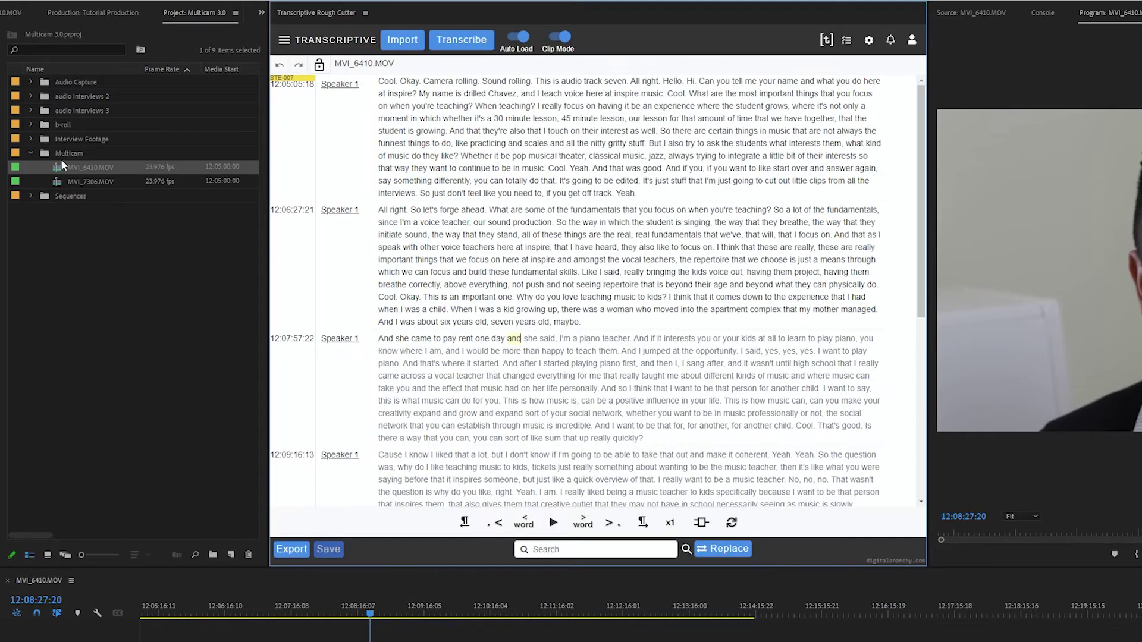
Step: Transcribe MVI_6410.MOV in English after checking its length and $0.40 charge
{"action": "left_click", "coordinate": [62, 166]}
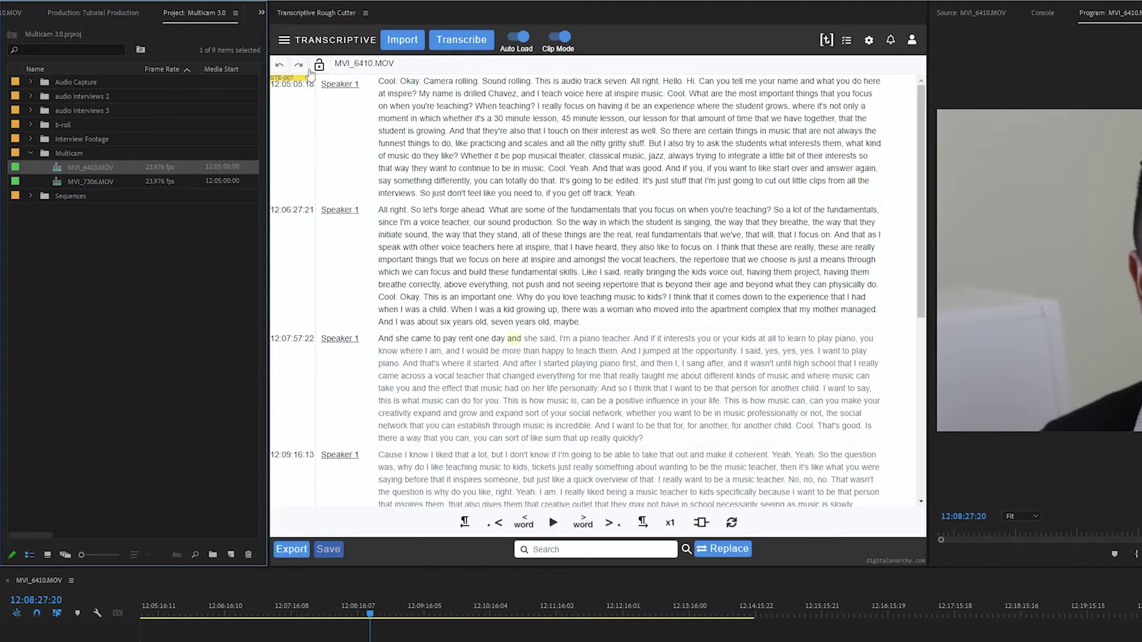
{"action": "left_click", "coordinate": [460, 46]}
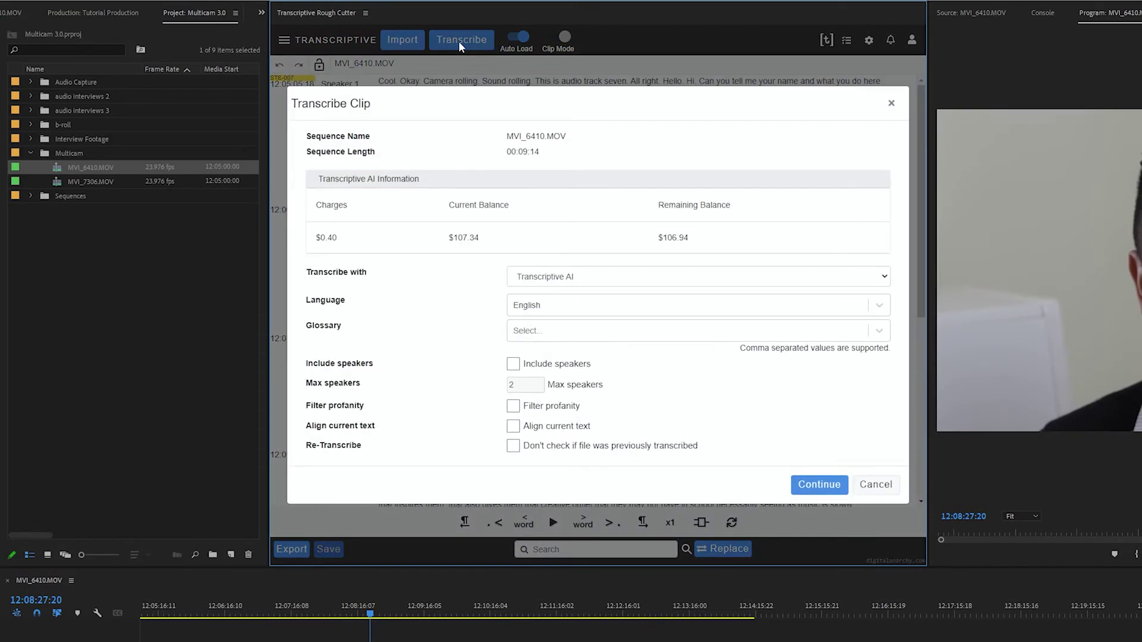
{"action": "left_click_drag", "start_coordinate": [506, 153], "coordinate": [547, 169]}
{"action": "left_click", "coordinate": [547, 153]}
{"action": "left_click_drag", "start_coordinate": [334, 238], "coordinate": [315, 238]}
{"action": "left_click", "coordinate": [632, 314]}
{"action": "left_click", "coordinate": [597, 330]}
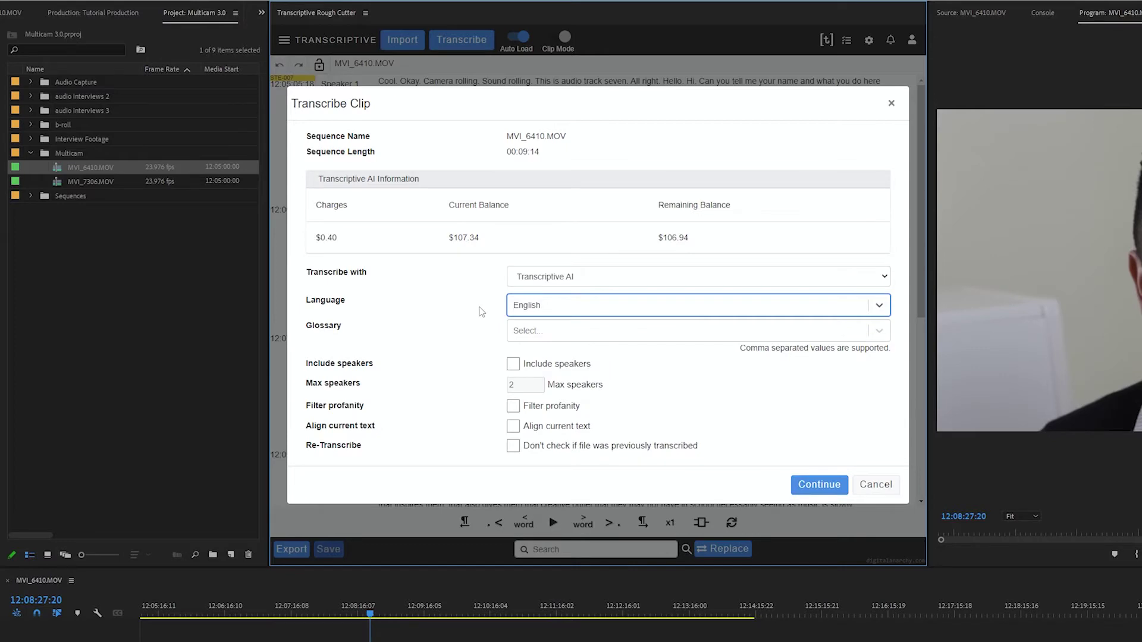
{"action": "left_click", "coordinate": [807, 493]}
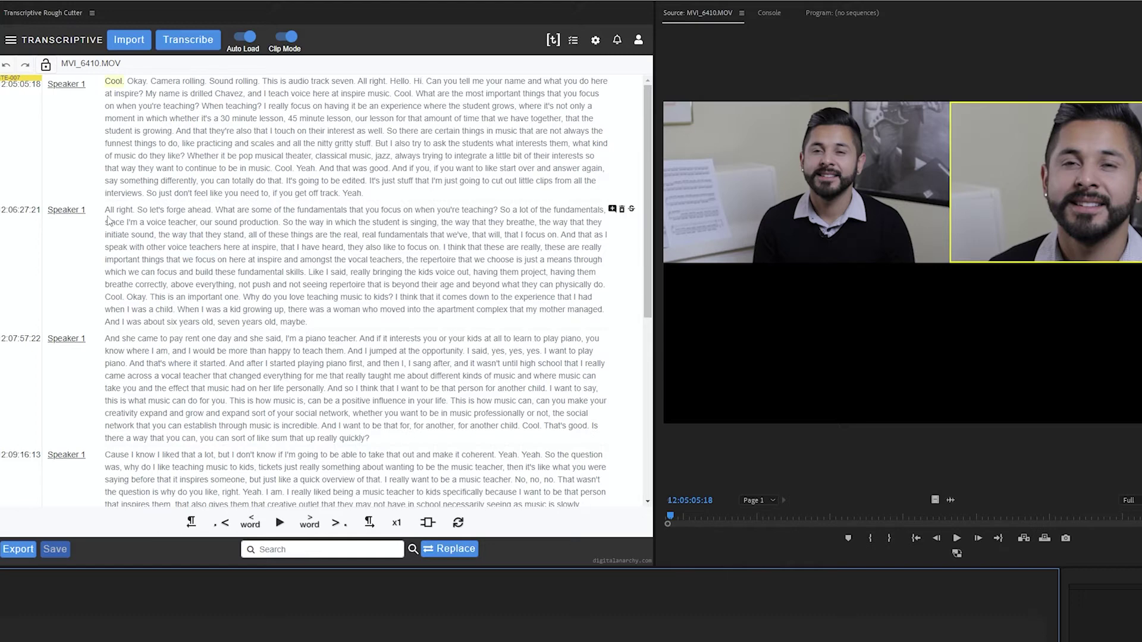
Step: Play from 'And' at the start of the third paragraph and pause at 12:08:01:19
{"action": "left_click", "coordinate": [126, 351]}
{"action": "left_click", "coordinate": [286, 525]}
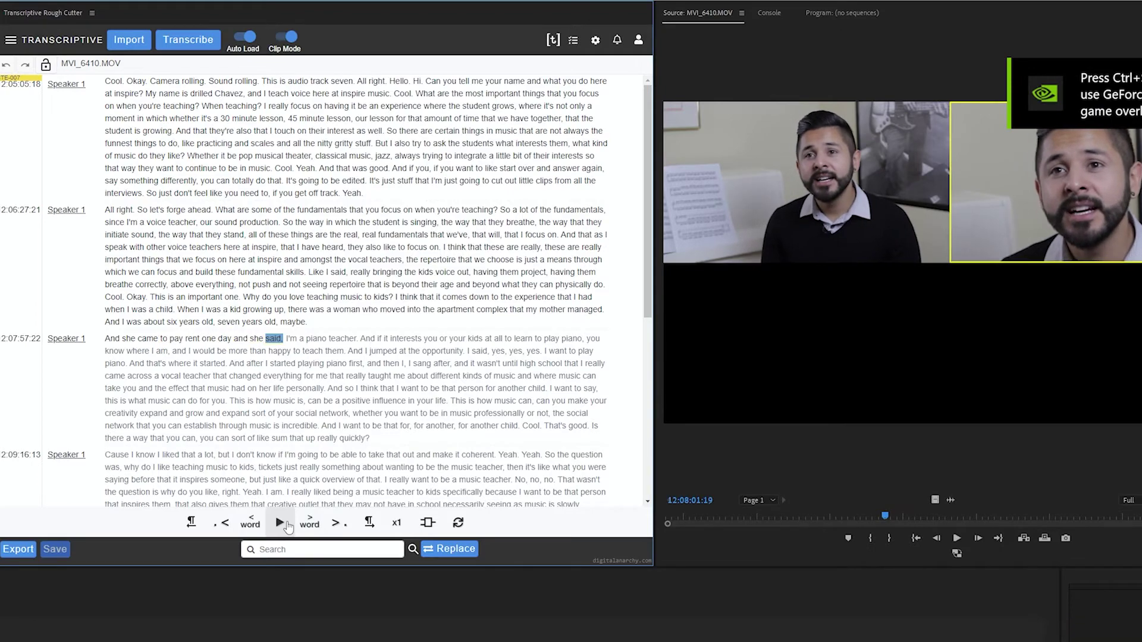
{"action": "left_click", "coordinate": [283, 524]}
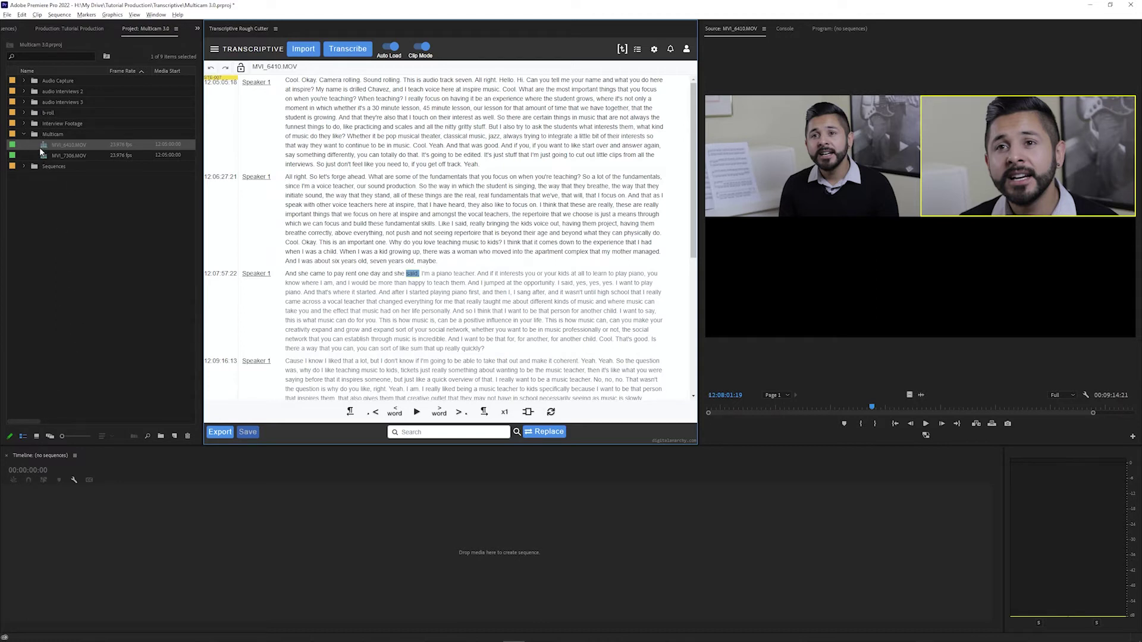
Step: Drag MVI_6410.MOV from Multicam 3.0 into Multicam Project 2 and select it there
{"action": "left_click", "coordinate": [60, 175]}
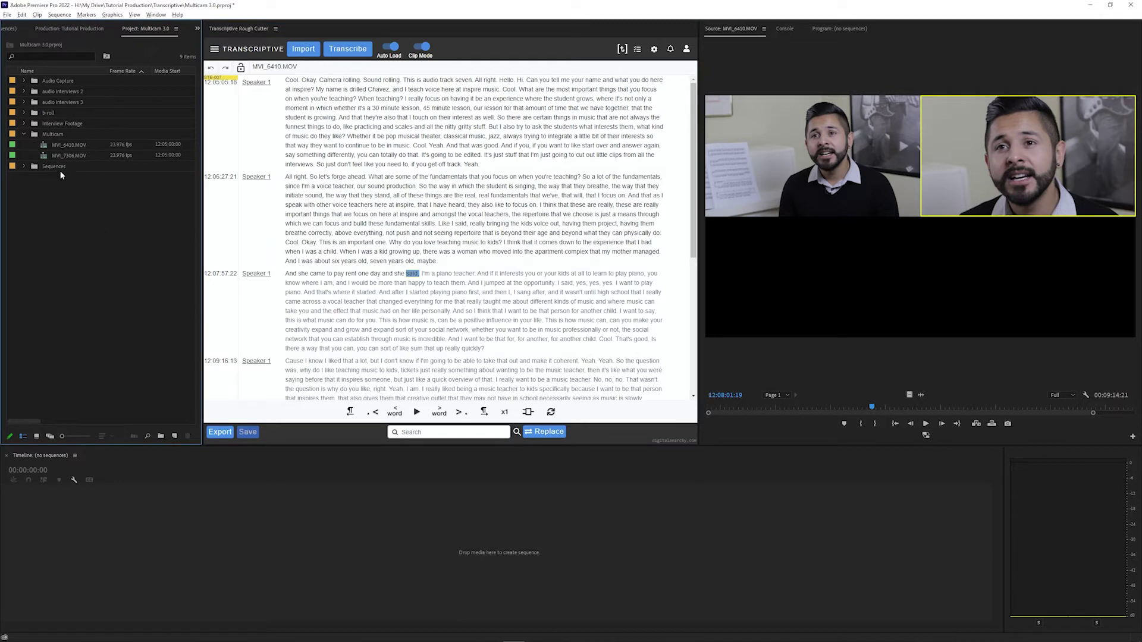
{"action": "left_click", "coordinate": [56, 155]}
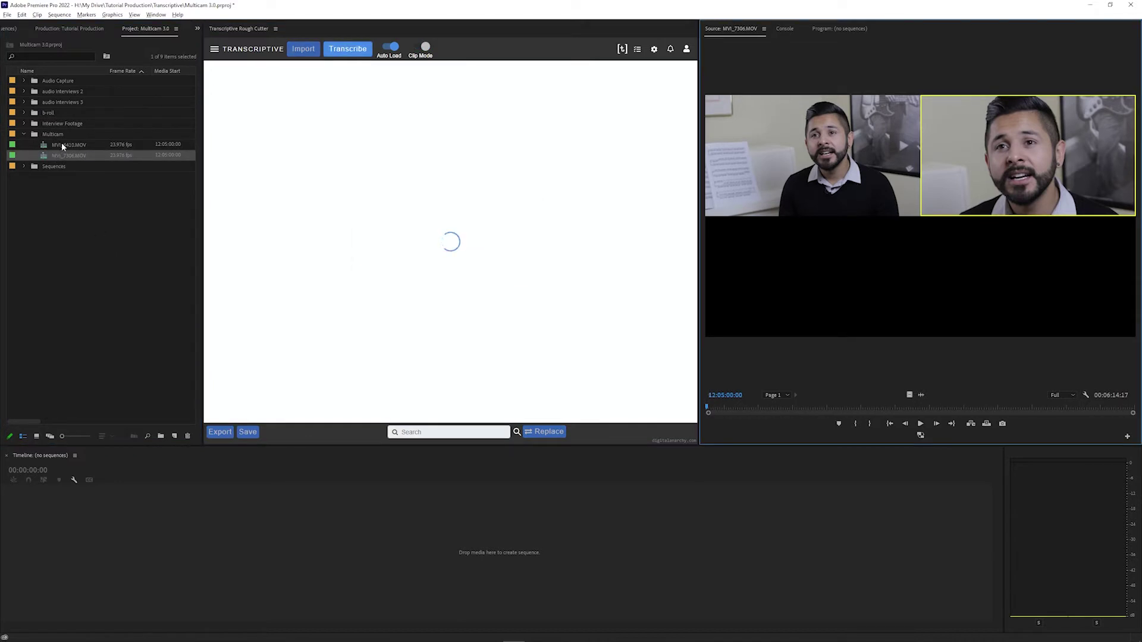
{"action": "left_click", "coordinate": [61, 145]}
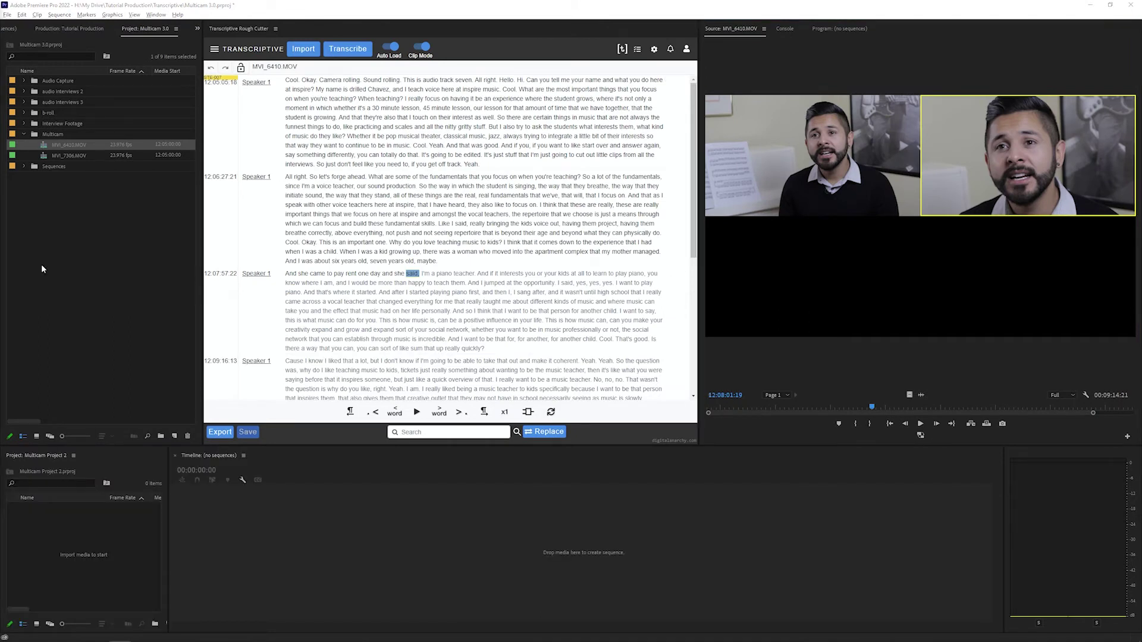
{"action": "left_click", "coordinate": [45, 145]}
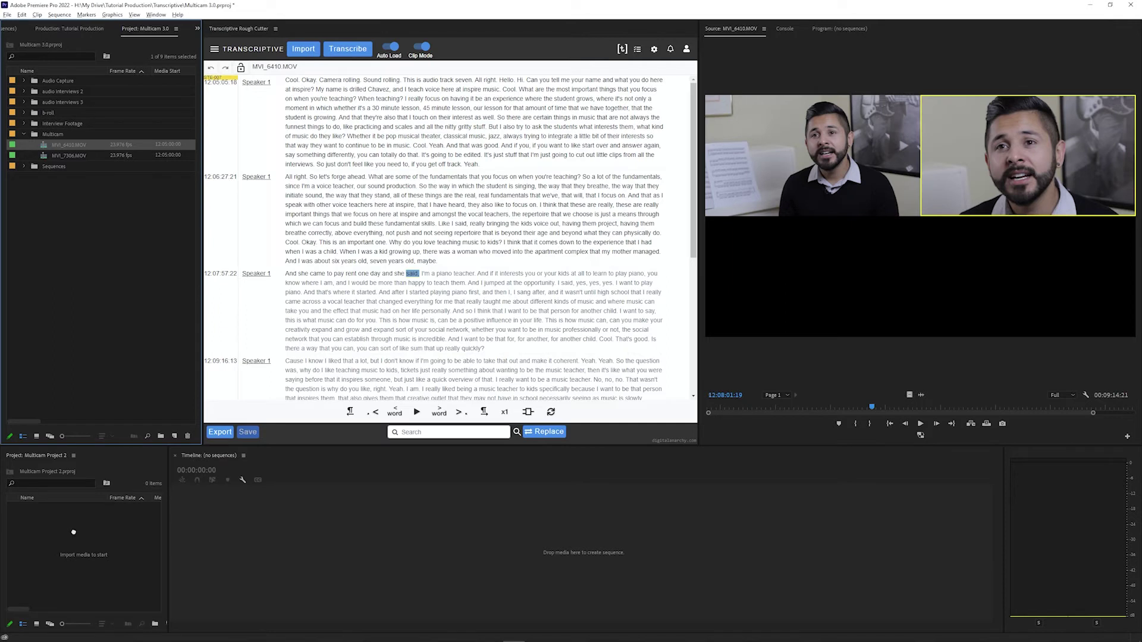
{"action": "left_click_drag", "start_coordinate": [73, 532], "coordinate": [32, 511]}
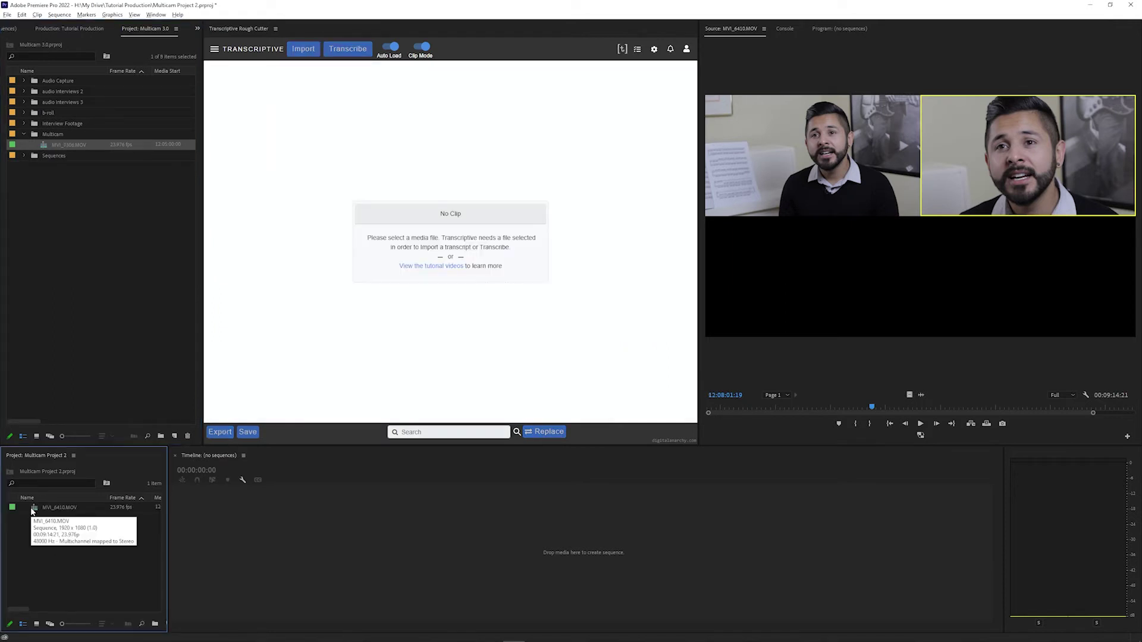
{"action": "left_click", "coordinate": [31, 509]}
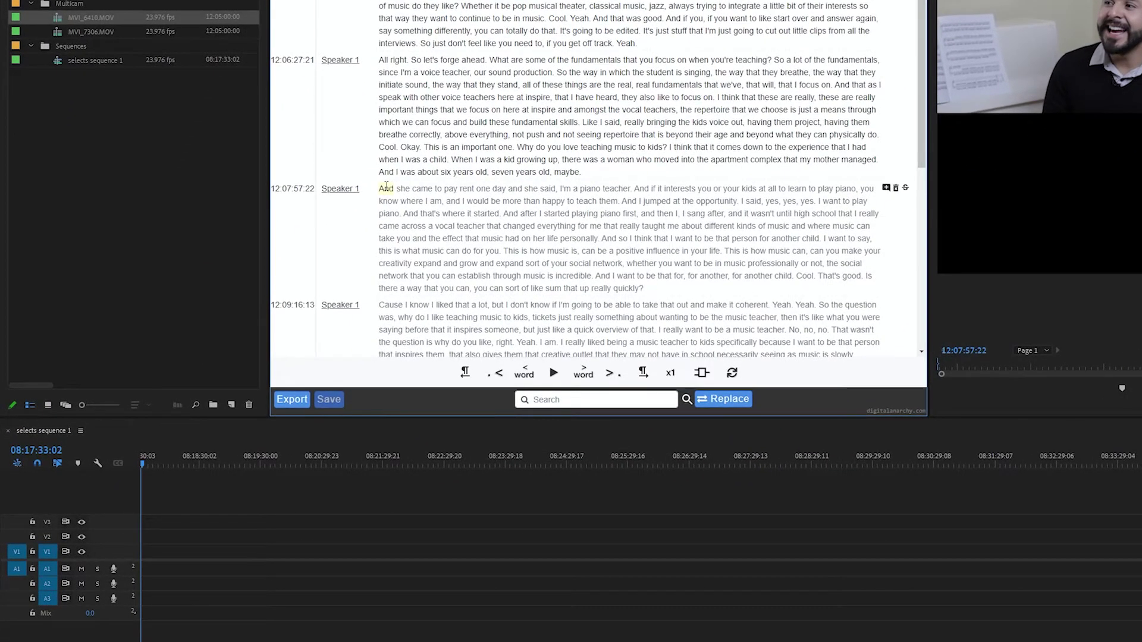
Step: Mark the 'And … teacher' passage with Ctrl+I/Ctrl+O and insert it into selects sequence 1
{"action": "key", "text": "ctrl+i"}
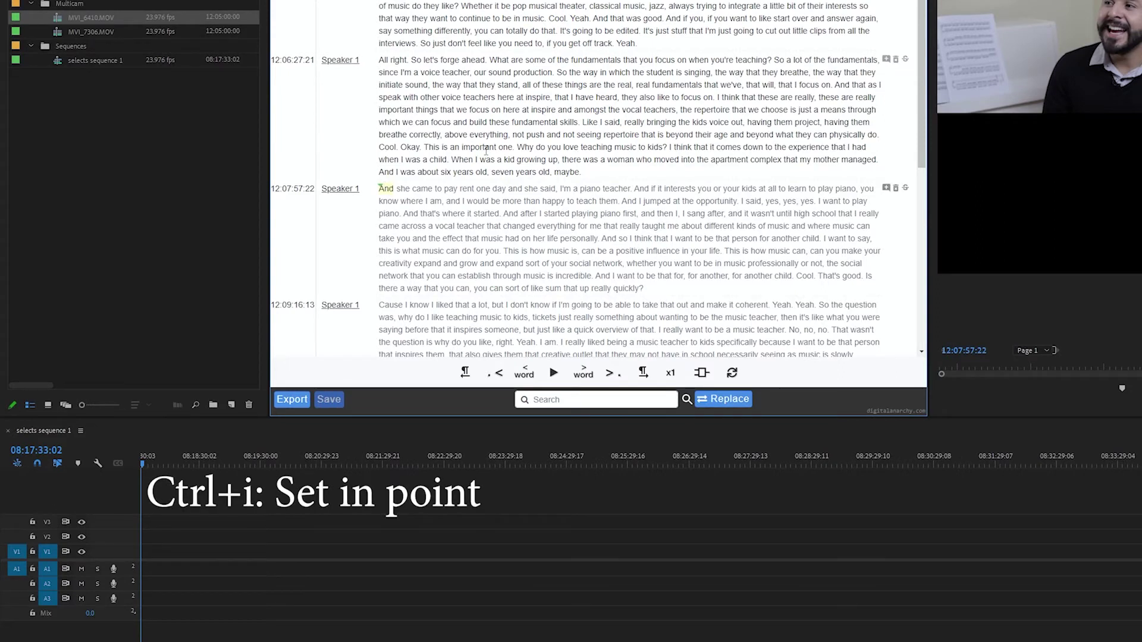
{"action": "left_click", "coordinate": [621, 189]}
{"action": "key", "text": "ctrl+o"}
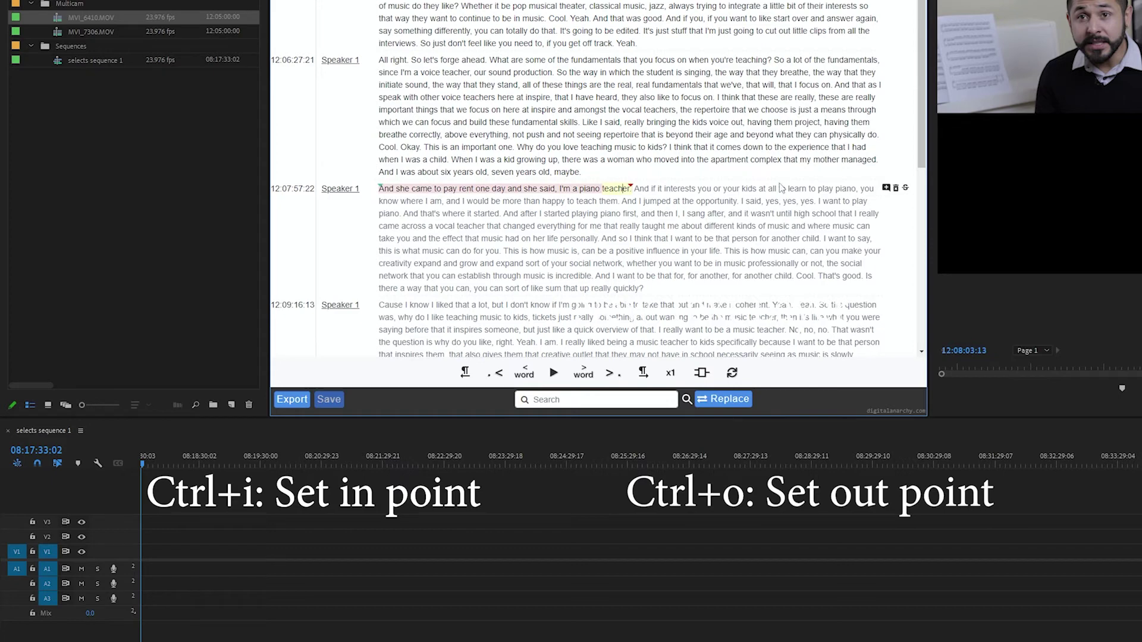
{"action": "left_click", "coordinate": [253, 457]}
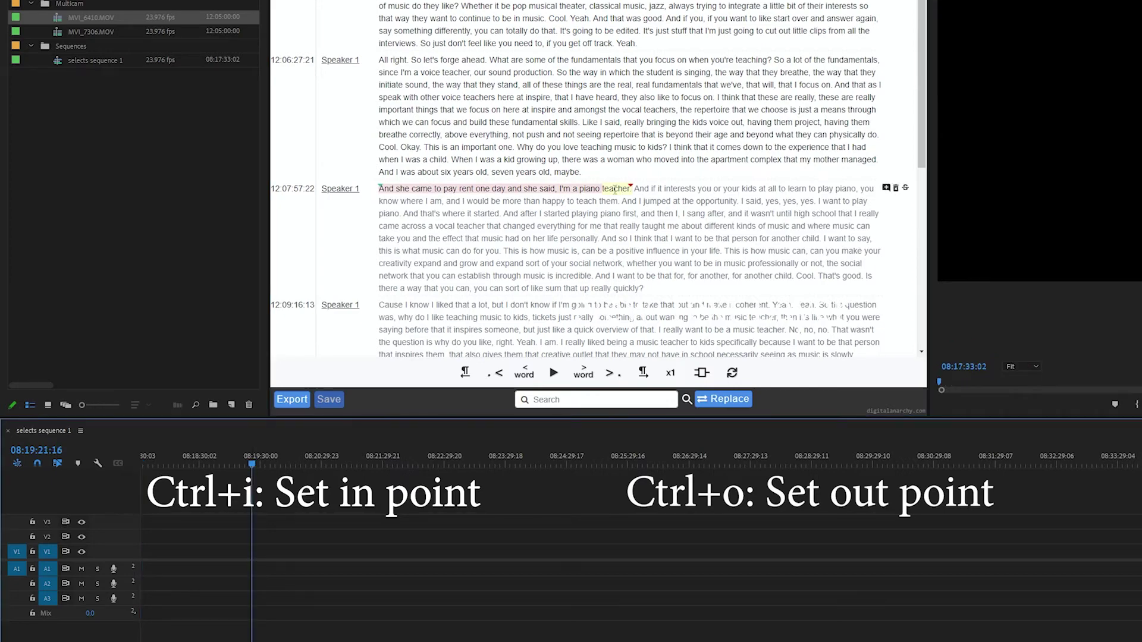
{"action": "left_click", "coordinate": [612, 189]}
{"action": "key", "text": "ctrl+comma"}
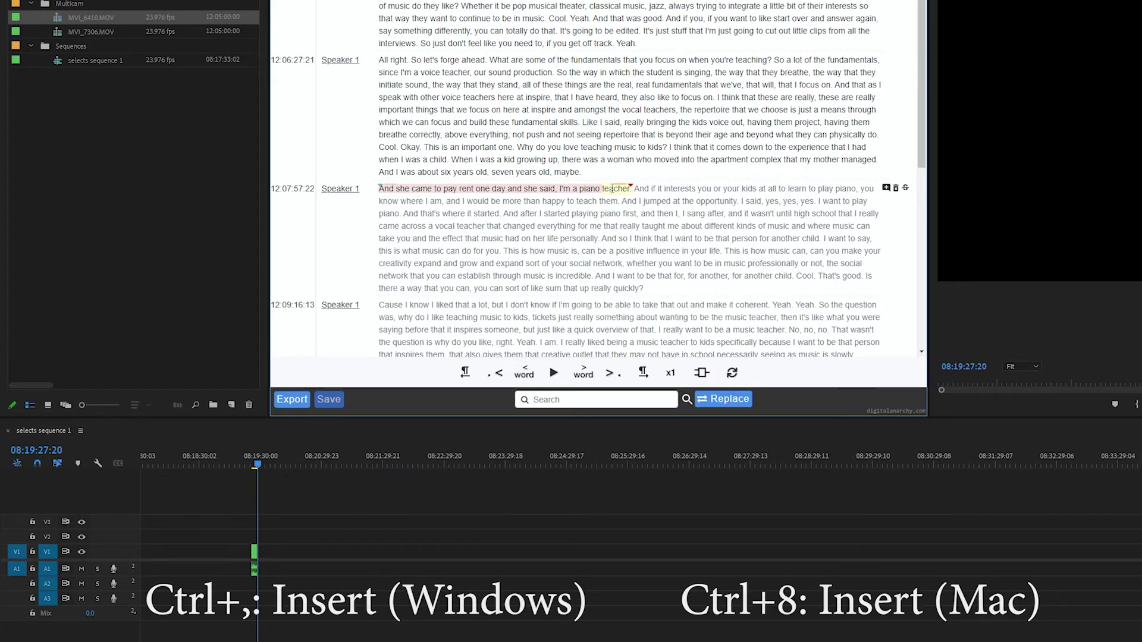
Step: Highlight and insert the 'Cause I know … coherent' passage after it
{"action": "scroll", "coordinate": [394, 244], "scroll_direction": "down", "scroll_amount": 1}
{"action": "left_click_drag", "start_coordinate": [394, 244], "coordinate": [751, 245]}
{"action": "key", "text": "ctrl+comma"}
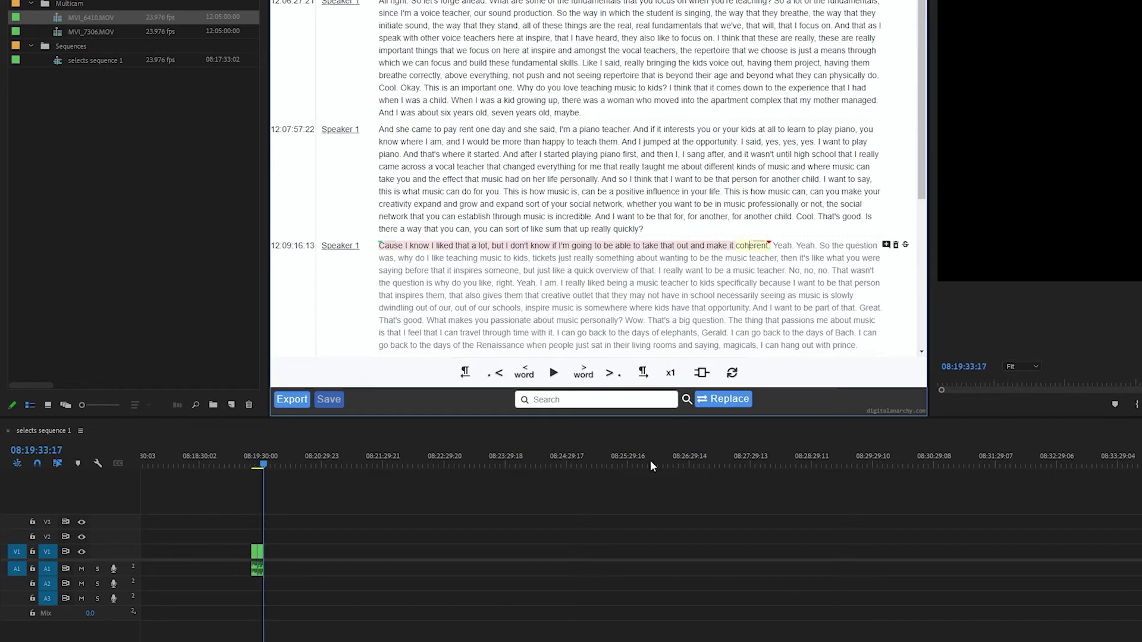
{"action": "left_click", "coordinate": [449, 472]}
{"action": "key", "text": "equal"}
{"action": "key", "text": "equal"}
{"action": "key", "text": "equal"}
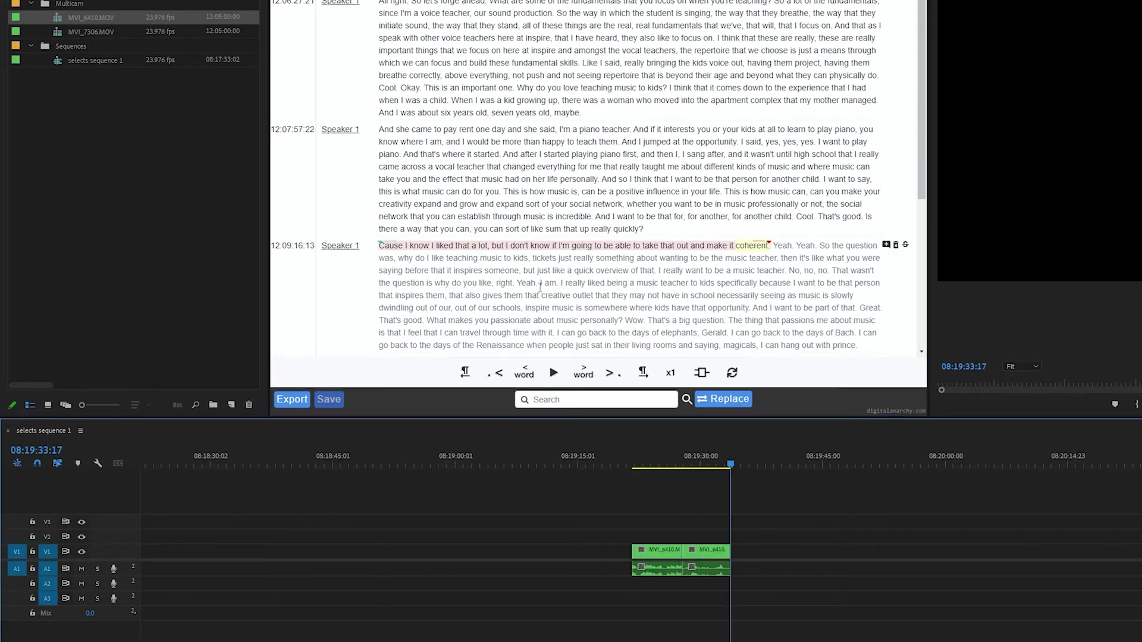
Step: Highlight and insert the 'Sometimes … that exact way?' passage at the end
{"action": "scroll", "coordinate": [492, 272], "scroll_direction": "down", "scroll_amount": 3}
{"action": "left_click_drag", "start_coordinate": [413, 188], "coordinate": [494, 222]}
{"action": "key", "text": "ctrl+comma"}
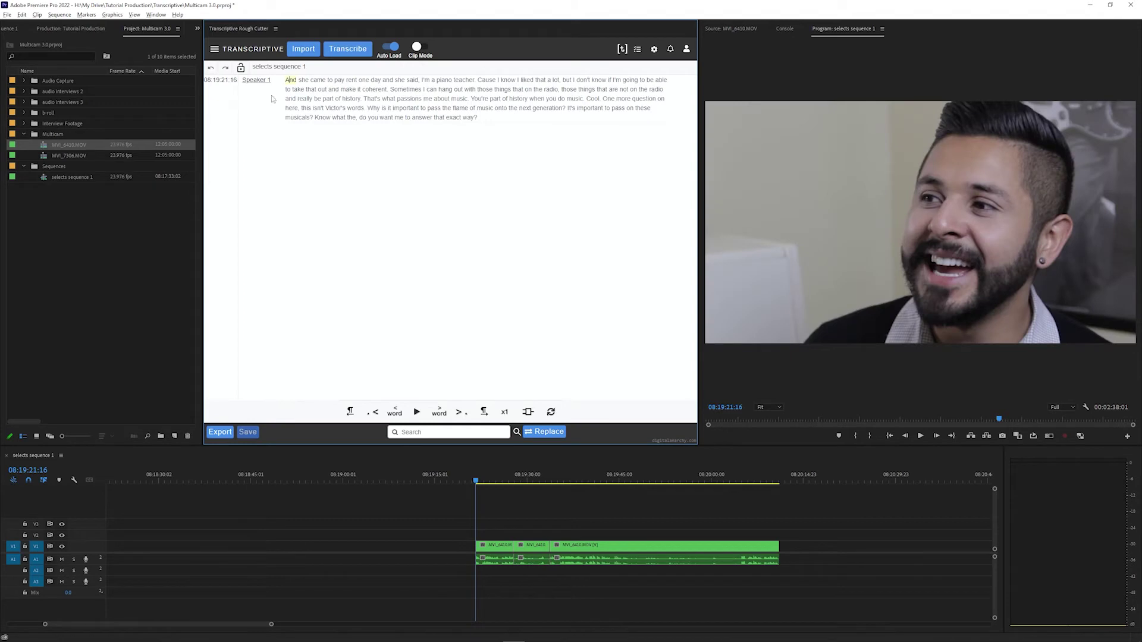
Step: Move the short clip earlier in the sequence and trim the end off the long clip
{"action": "left_click", "coordinate": [524, 552]}
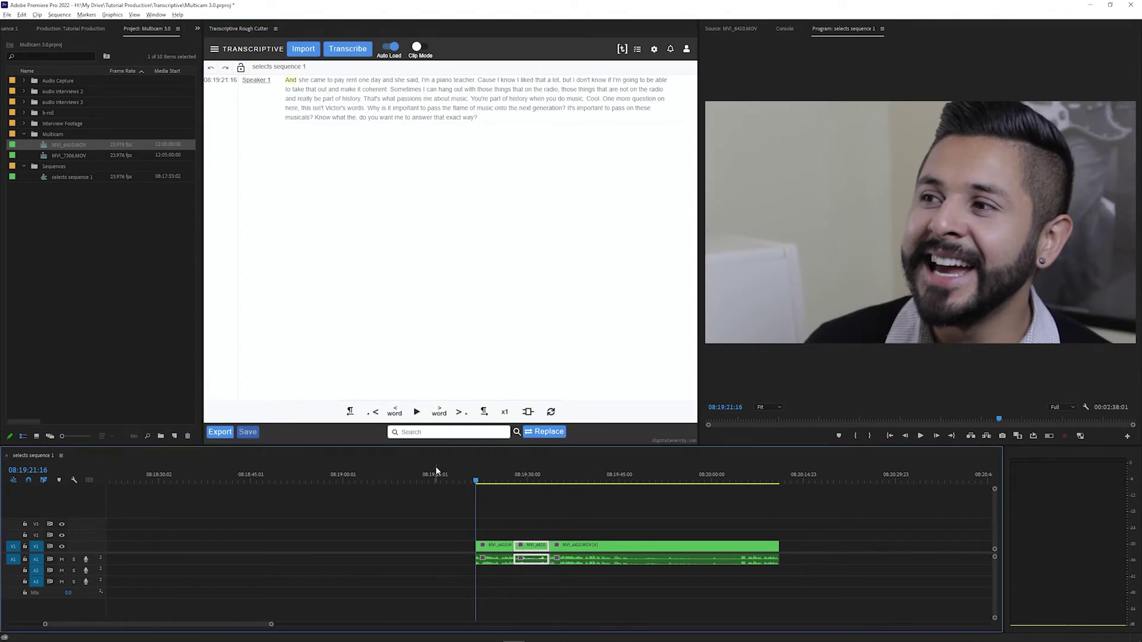
{"action": "left_click_drag", "start_coordinate": [531, 552], "coordinate": [356, 551]}
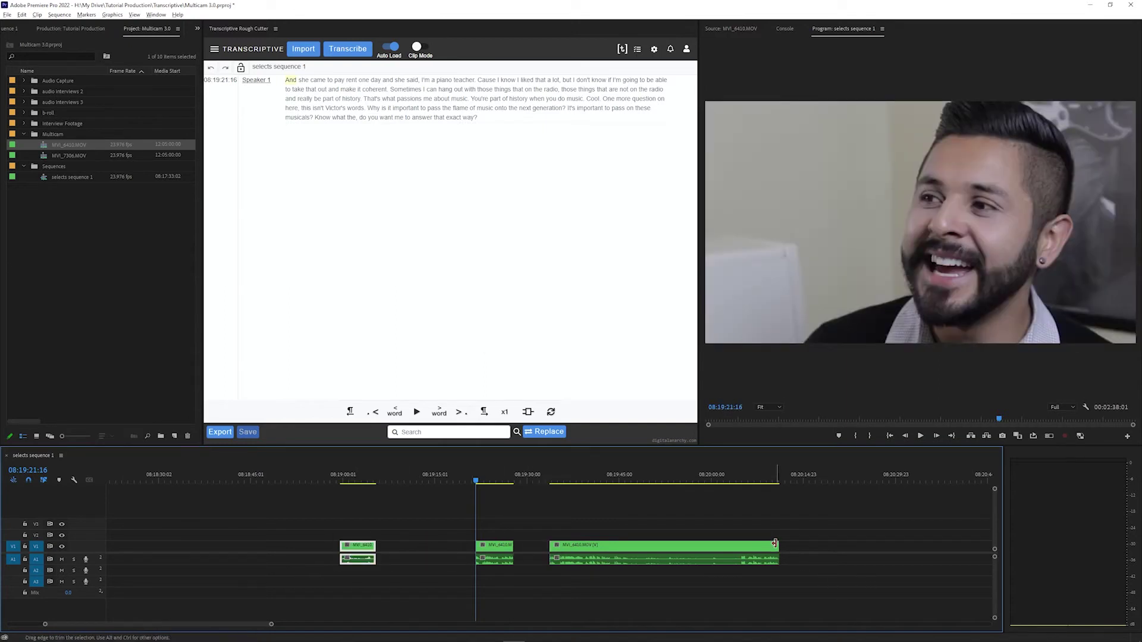
{"action": "left_click_drag", "start_coordinate": [778, 545], "coordinate": [472, 551]}
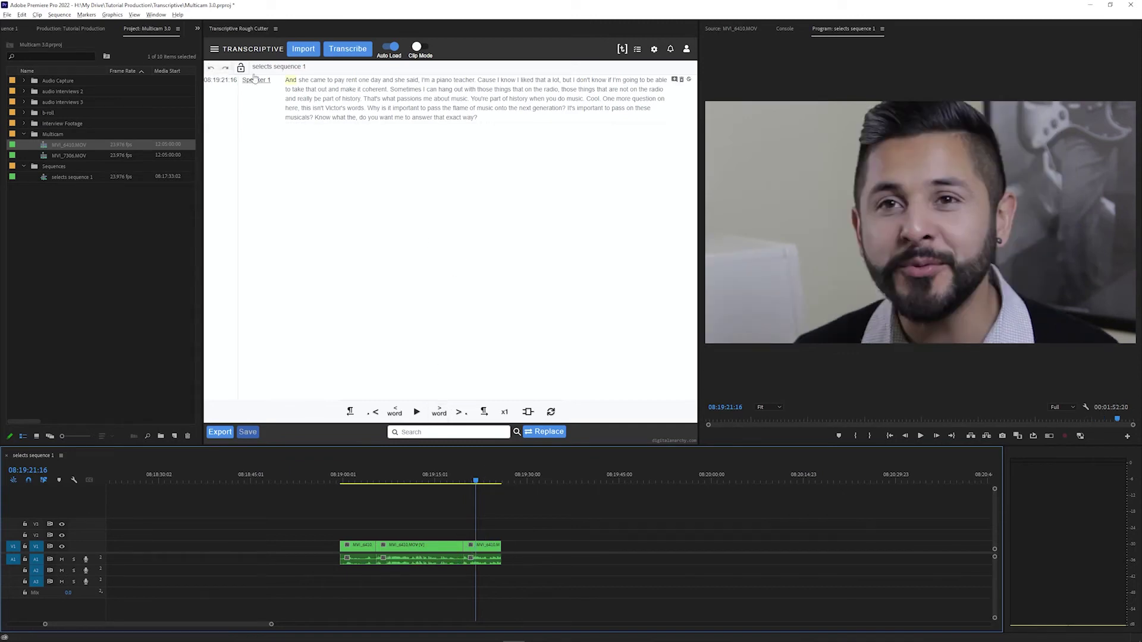
Step: Sync the transcript to the sequence edit, confirm, and play from the word Sometimes
{"action": "left_click", "coordinate": [215, 49]}
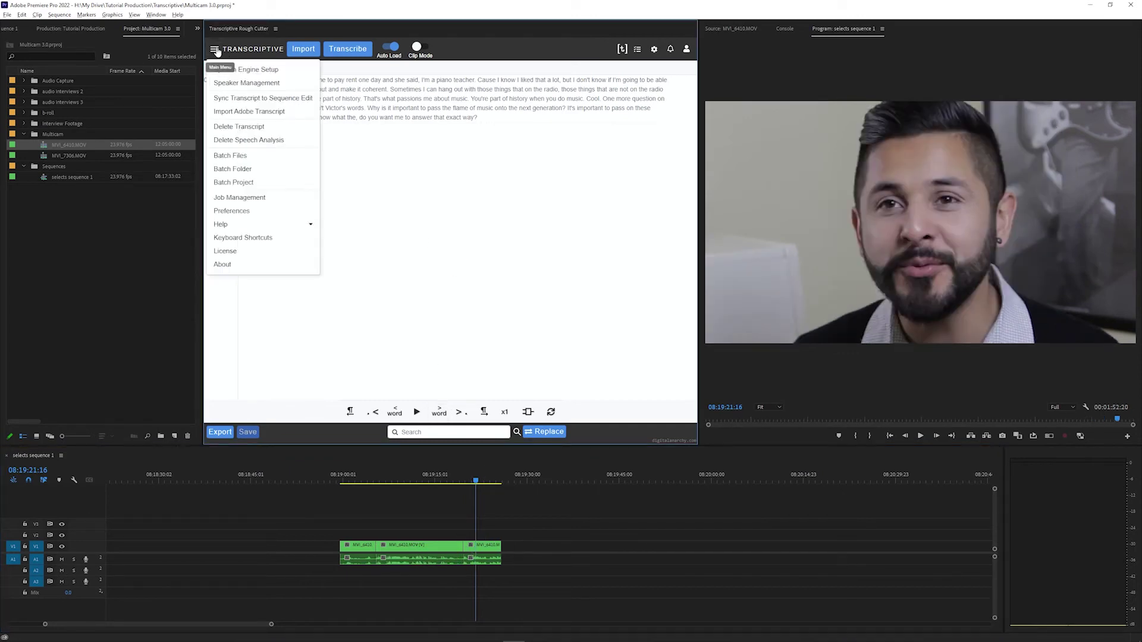
{"action": "left_click", "coordinate": [288, 98]}
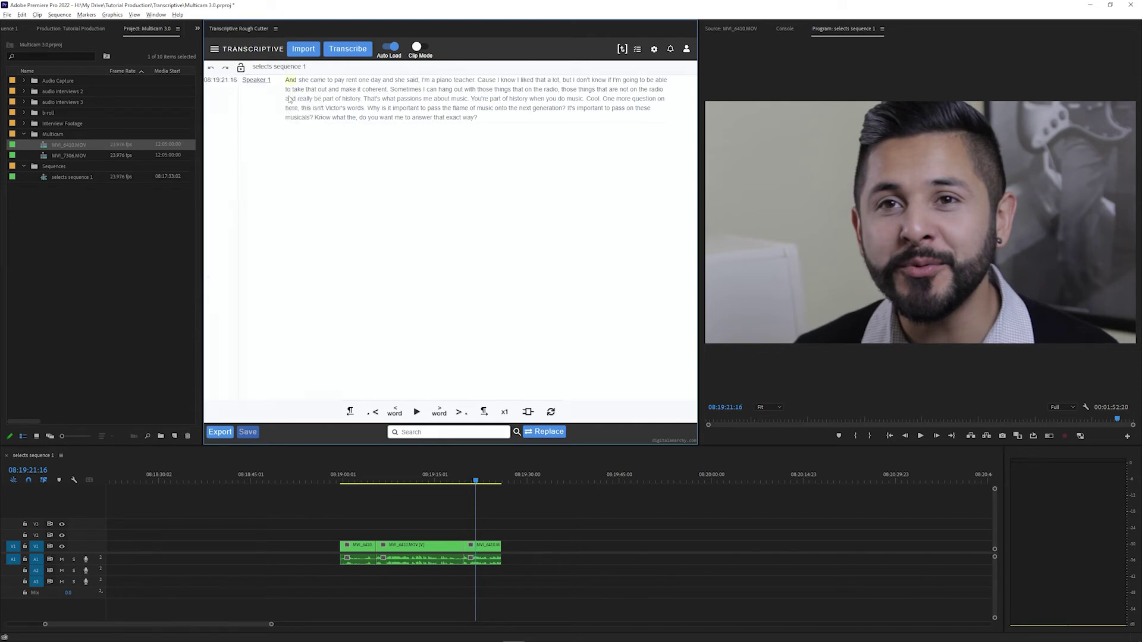
{"action": "left_click", "coordinate": [508, 265]}
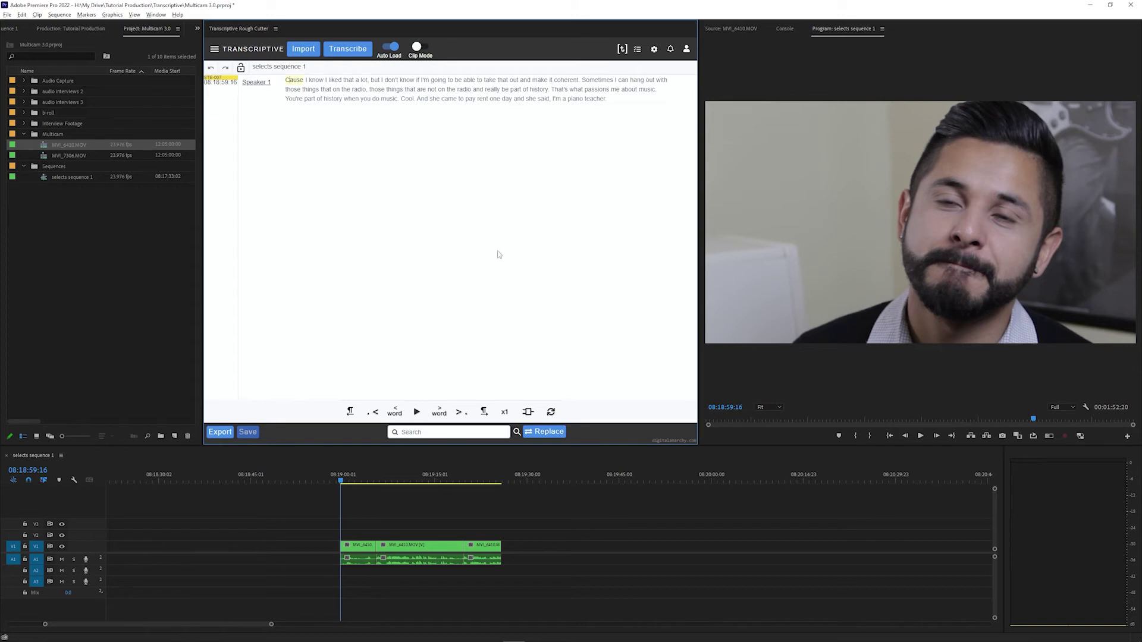
{"action": "left_click", "coordinate": [598, 85]}
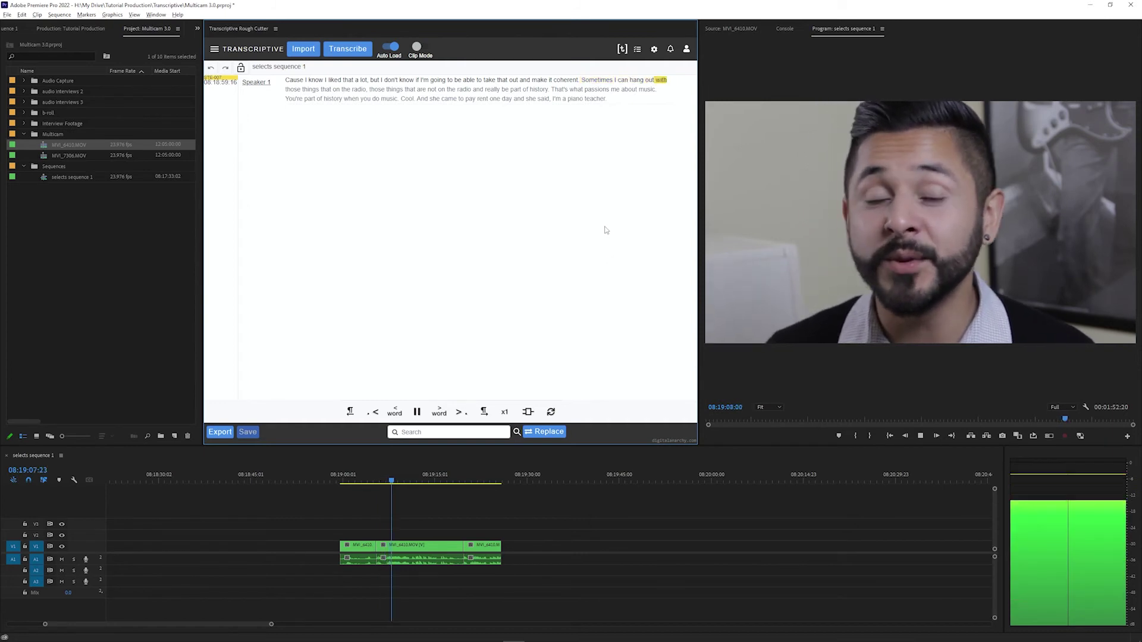
Step: Stop playback and toggle Clip Mode between the full MVI_6410.MOV transcript and the sequence transcript
{"action": "key", "text": "ctrl+space"}
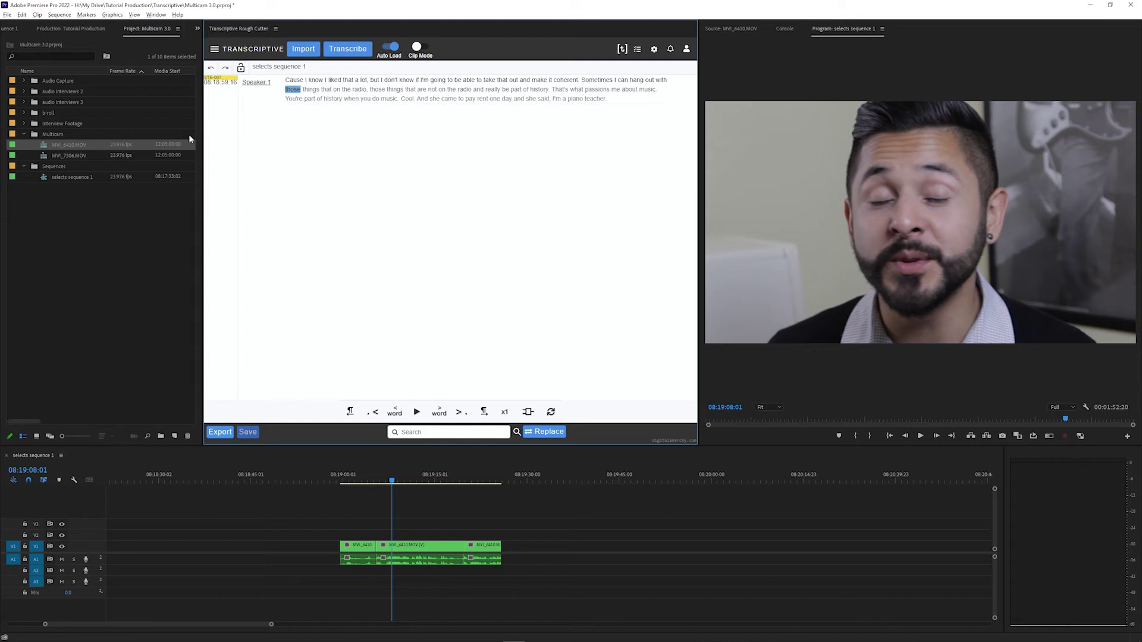
{"action": "left_click", "coordinate": [420, 47]}
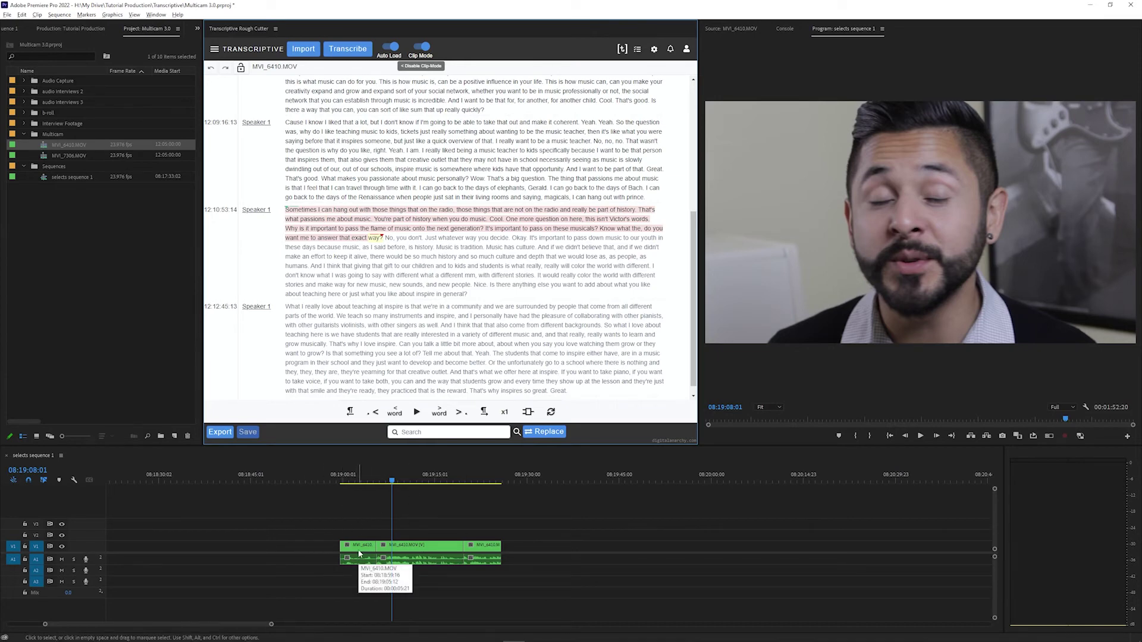
{"action": "left_click", "coordinate": [421, 47]}
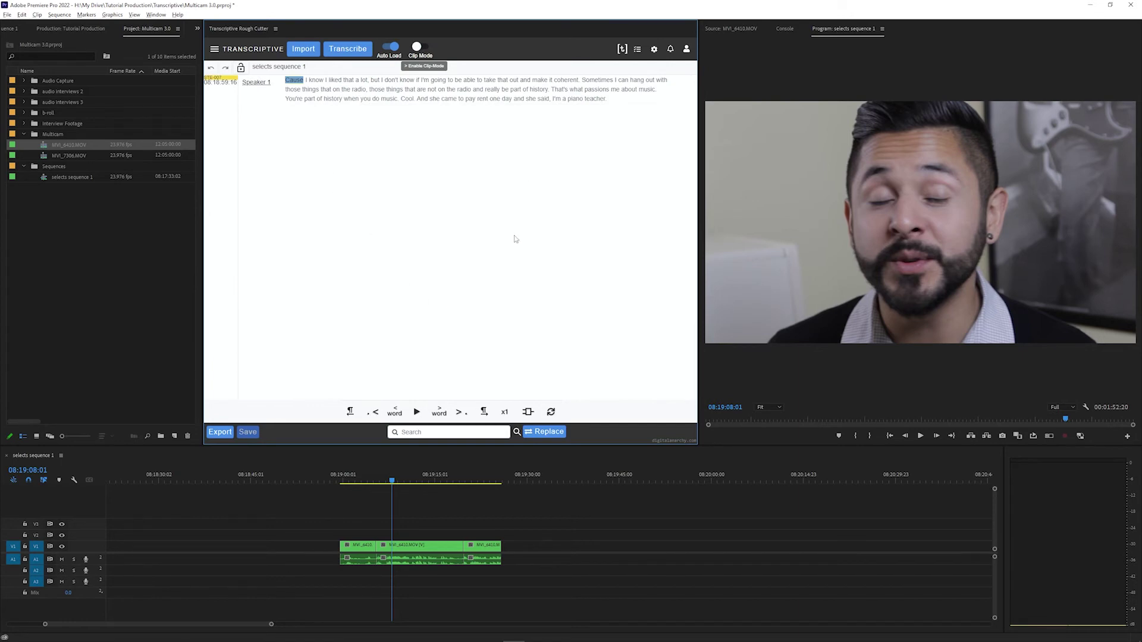
{"action": "left_click", "coordinate": [420, 48]}
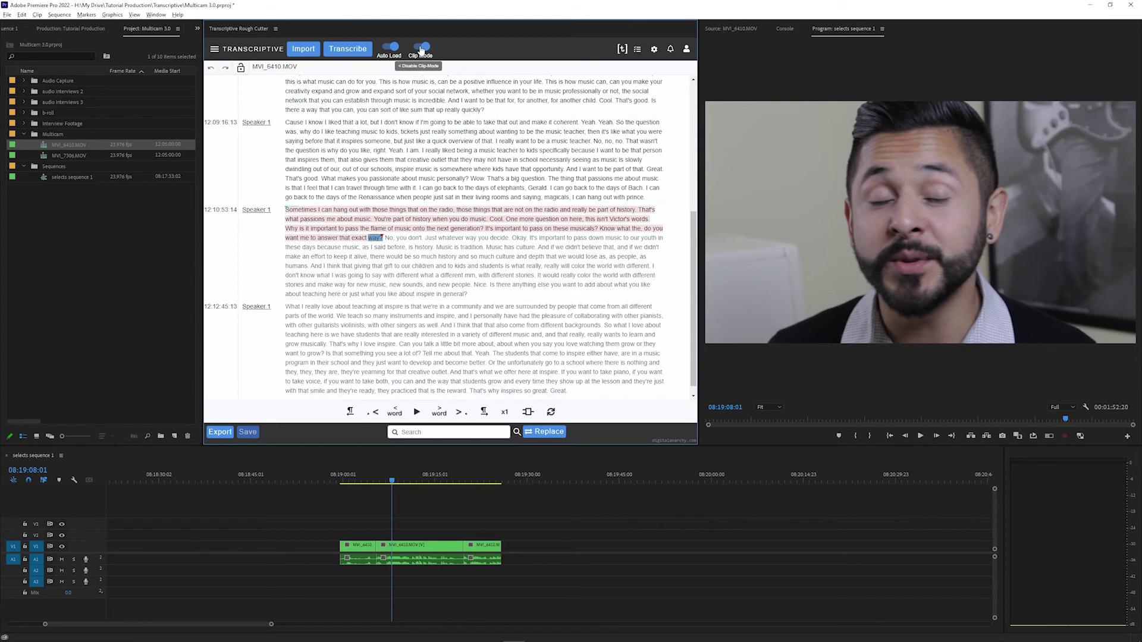
{"action": "left_click", "coordinate": [421, 47]}
{"action": "left_click", "coordinate": [17, 148]}
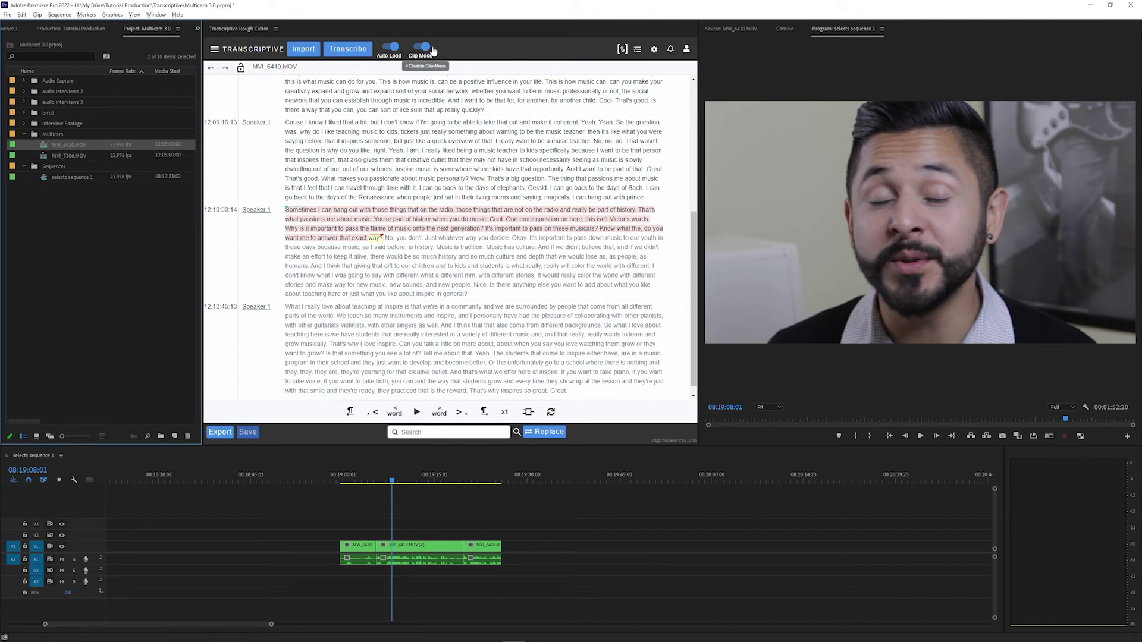
{"action": "right_click", "coordinate": [84, 147]}
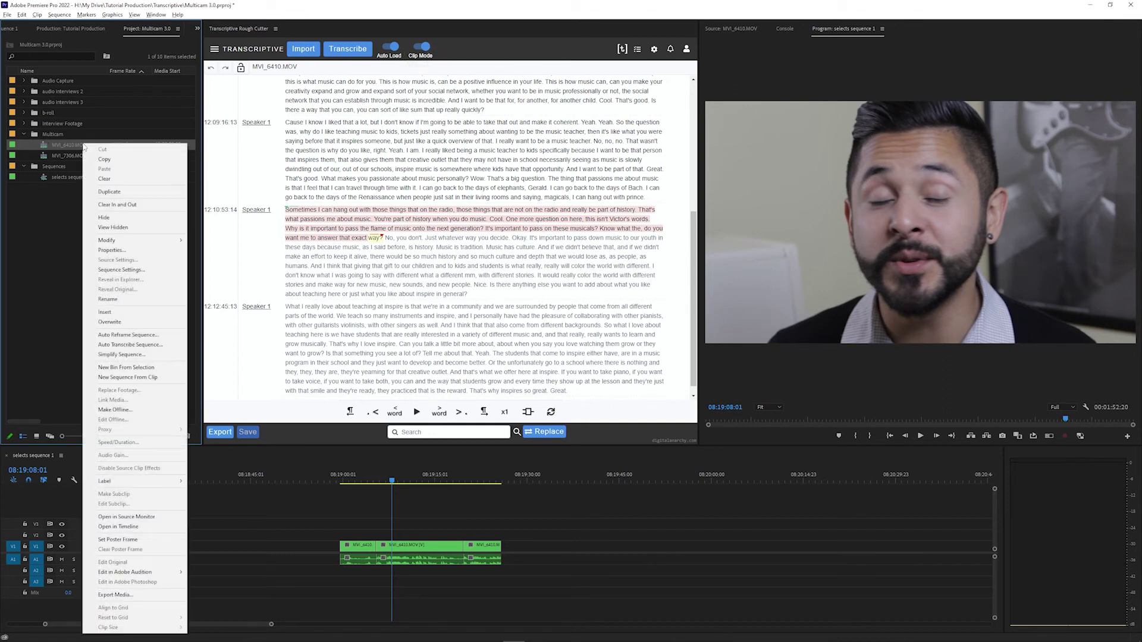
Step: Open MVI_6410.MOV in its own timeline, play it, then switch back to selects sequence 1
{"action": "left_click", "coordinate": [147, 528]}
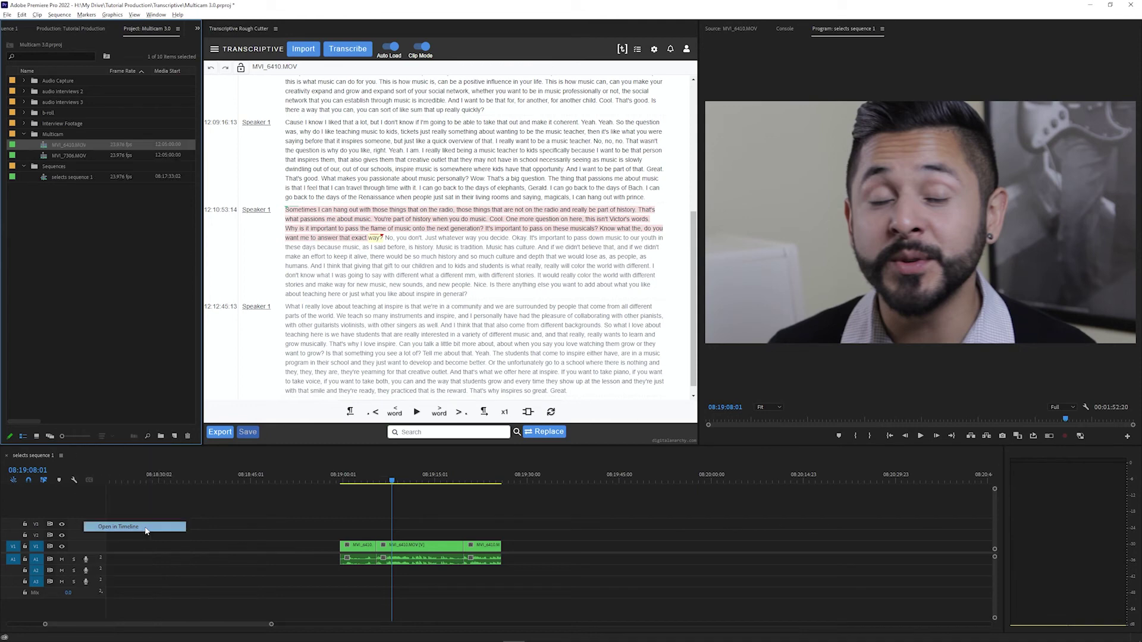
{"action": "left_click", "coordinate": [419, 47]}
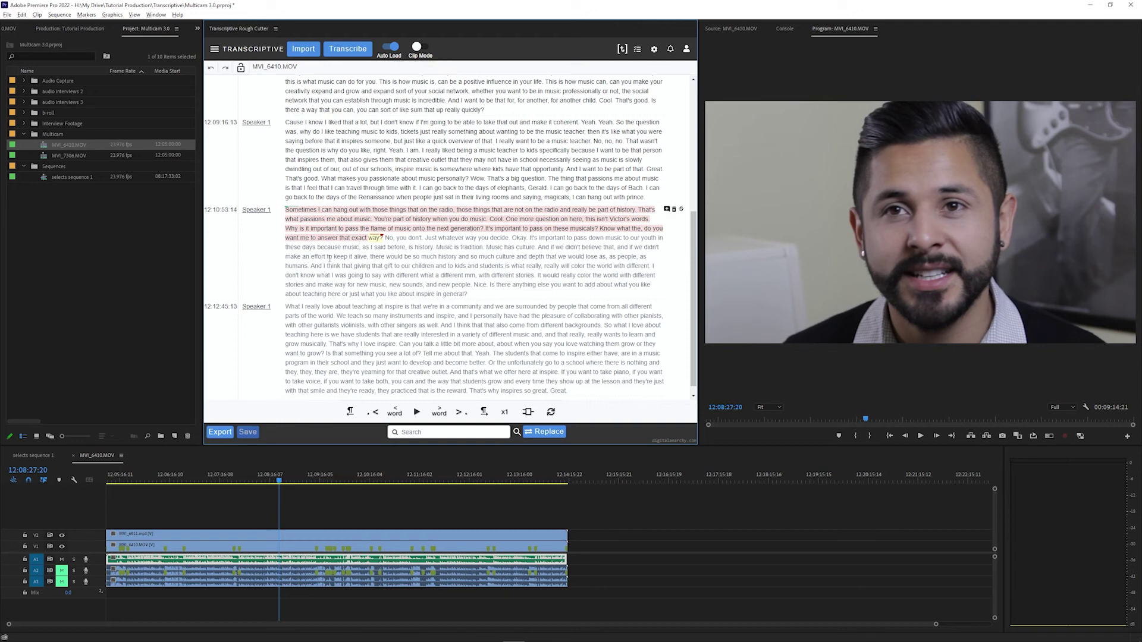
{"action": "left_click", "coordinate": [420, 413]}
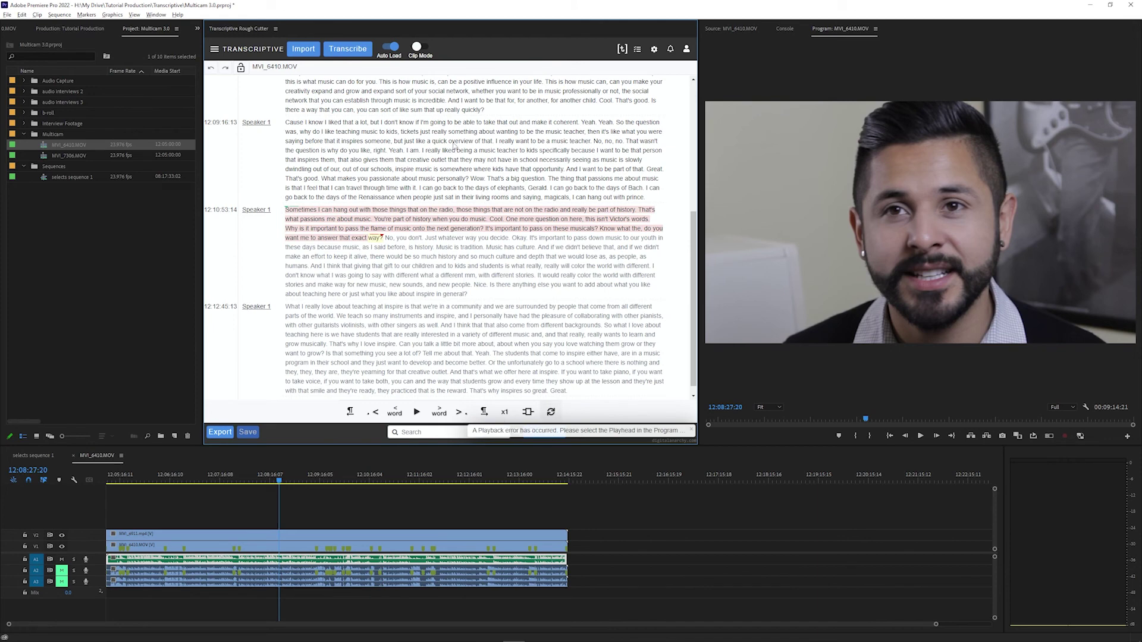
{"action": "double_click", "coordinate": [72, 176]}
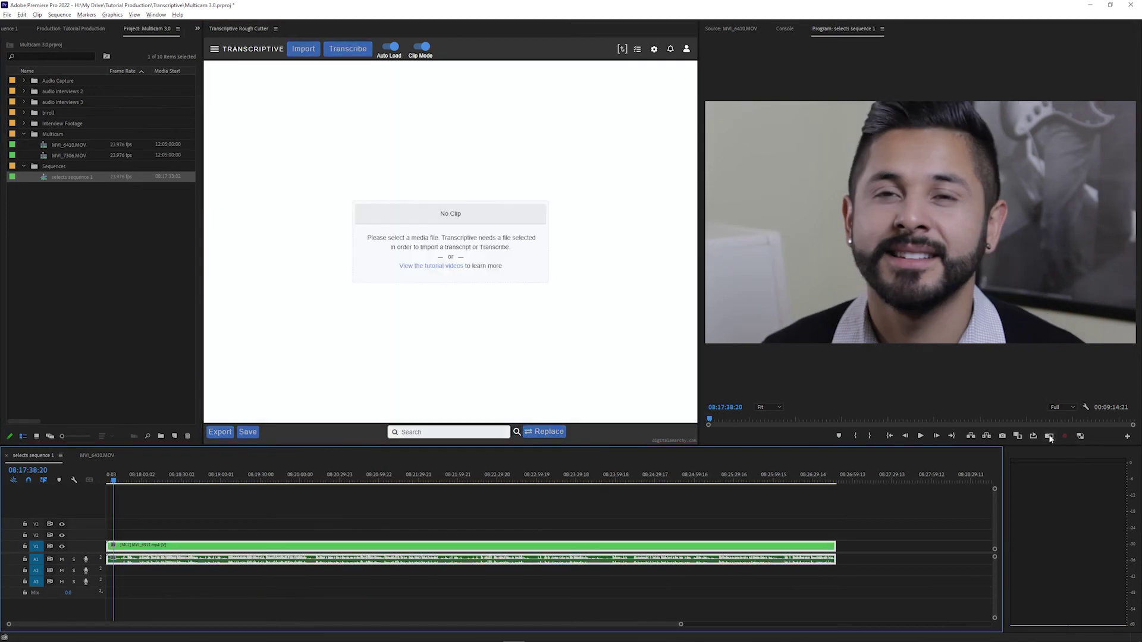
Step: Show all camera angles side by side, put the playhead at 08:23:38:07, and sync the transcript to it
{"action": "left_click", "coordinate": [1049, 436]}
{"action": "left_click", "coordinate": [422, 48]}
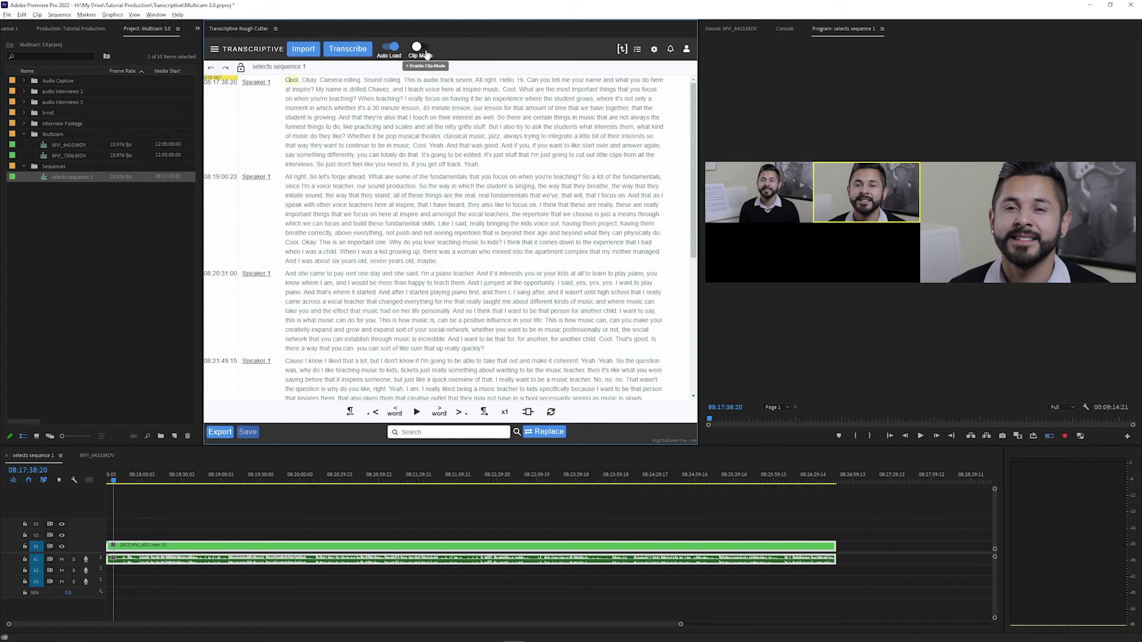
{"action": "left_click", "coordinate": [290, 177]}
{"action": "left_click", "coordinate": [293, 273]}
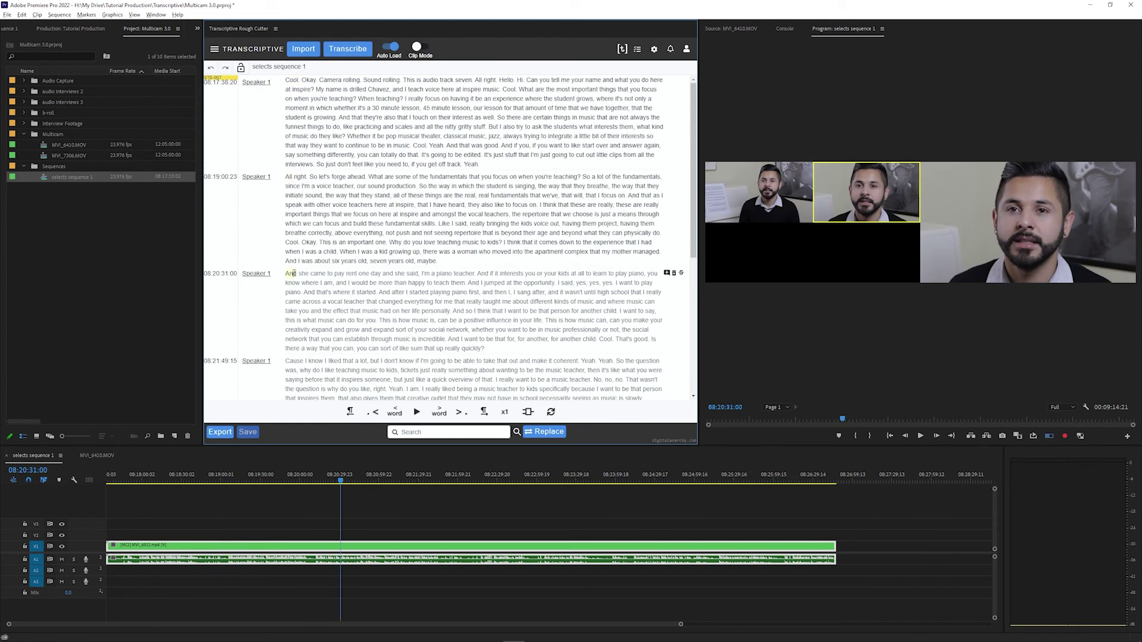
{"action": "left_click", "coordinate": [586, 476]}
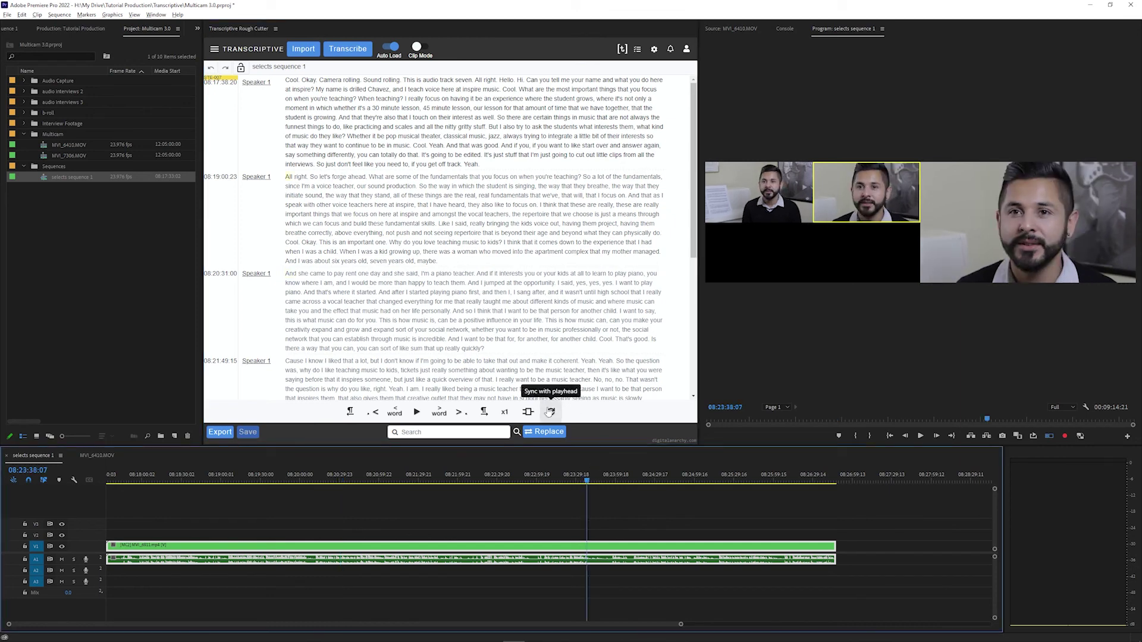
{"action": "left_click", "coordinate": [550, 411]}
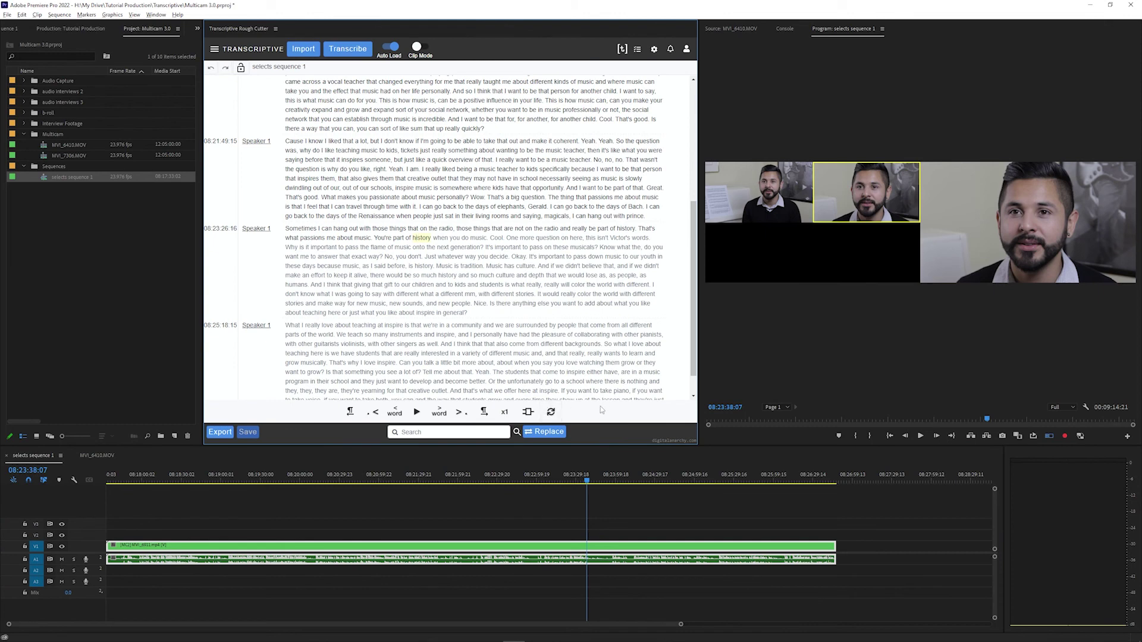
Step: Record a cut to camera 1 at the playhead
{"action": "left_click", "coordinate": [1064, 437]}
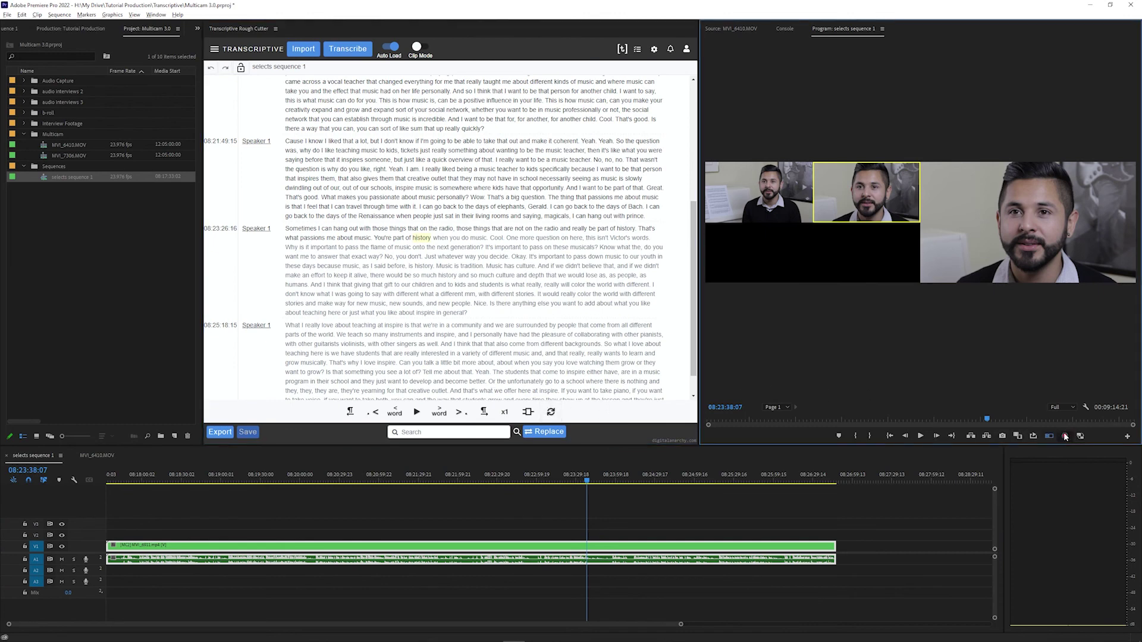
{"action": "left_click", "coordinate": [562, 509]}
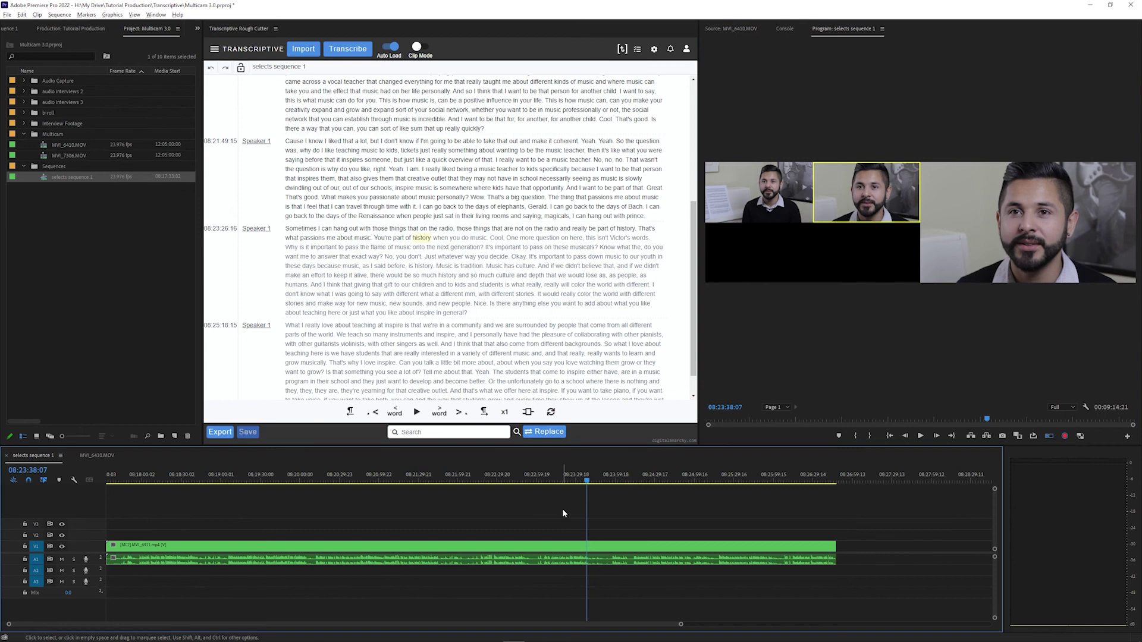
{"action": "key", "text": "1"}
{"action": "key", "text": "equal"}
{"action": "key", "text": "equal"}
{"action": "key", "text": "equal"}
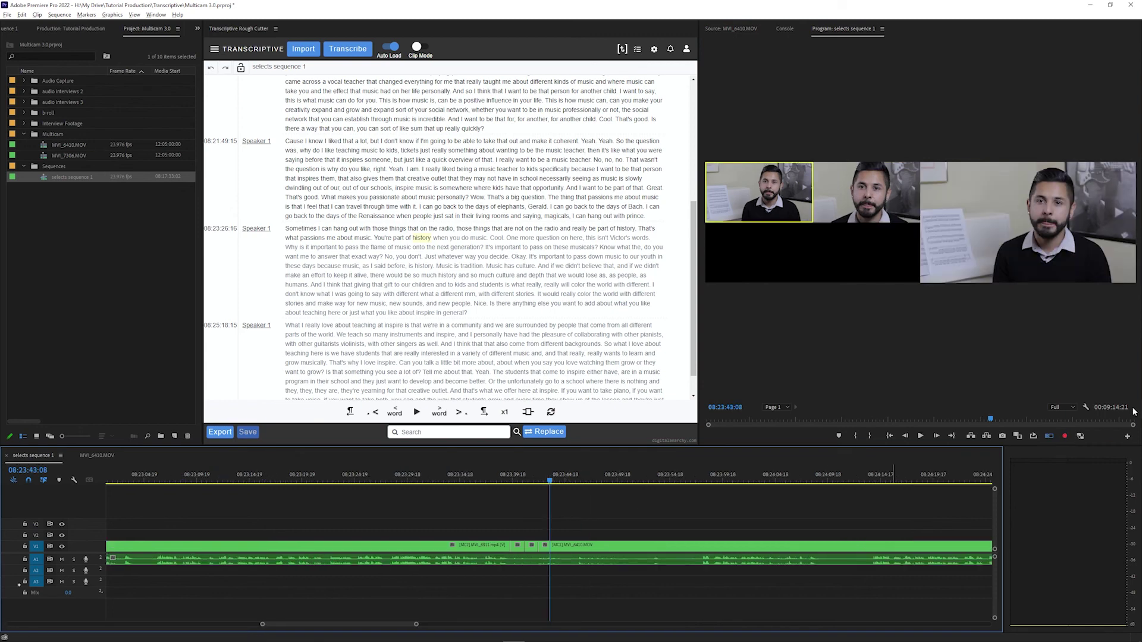
Step: Return the program view to a single camera and play from the word 'What'
{"action": "left_click", "coordinate": [1052, 438]}
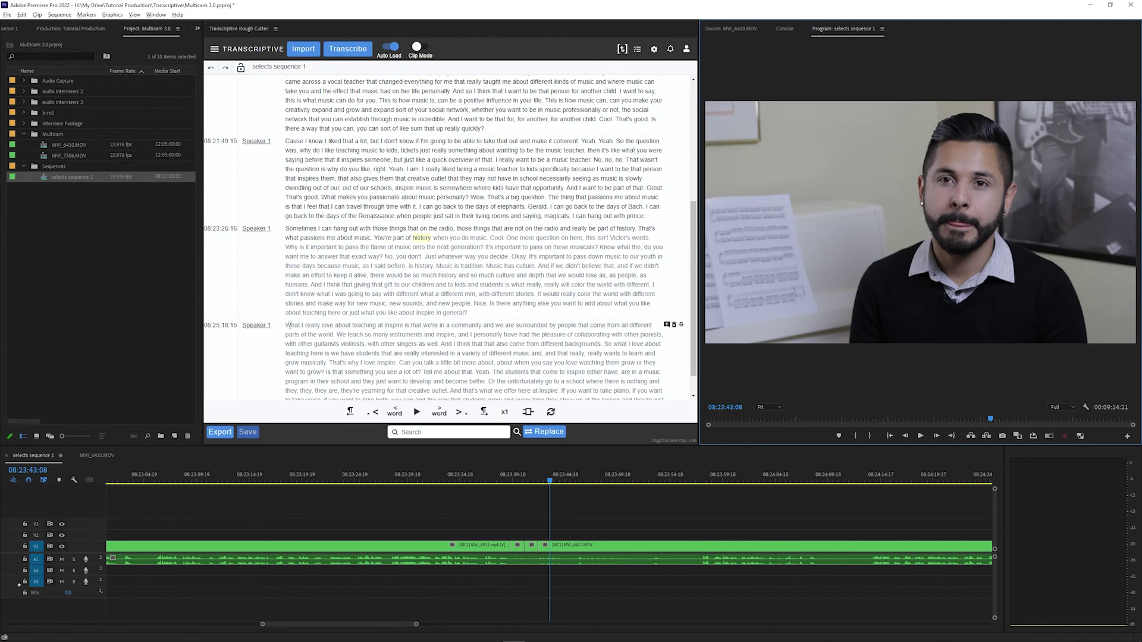
{"action": "left_click", "coordinate": [289, 326]}
{"action": "left_click", "coordinate": [416, 412]}
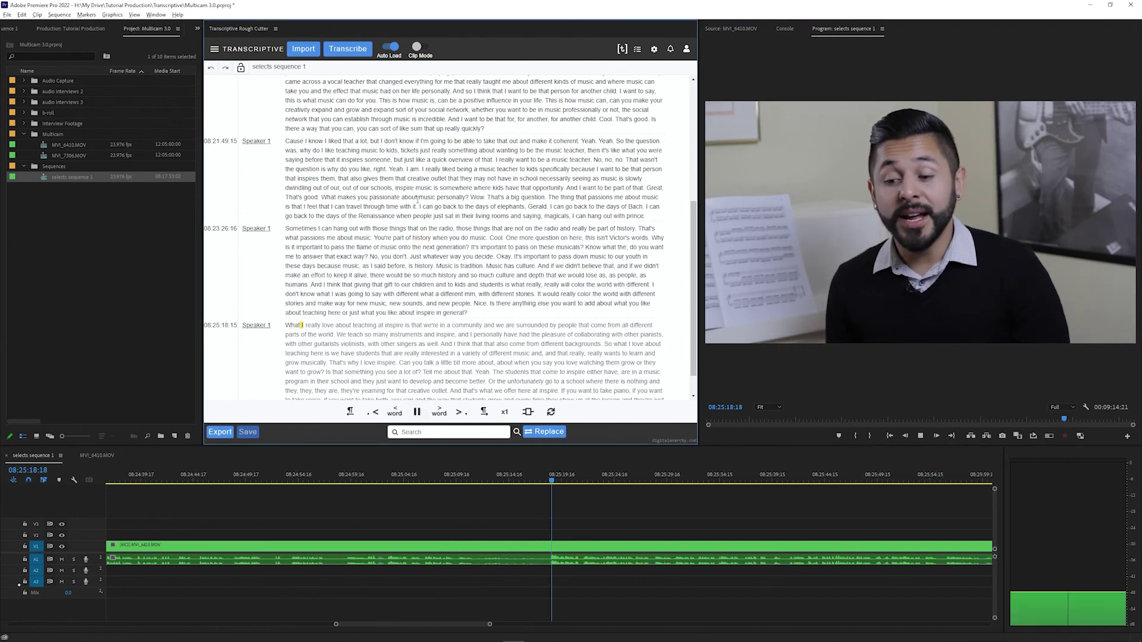